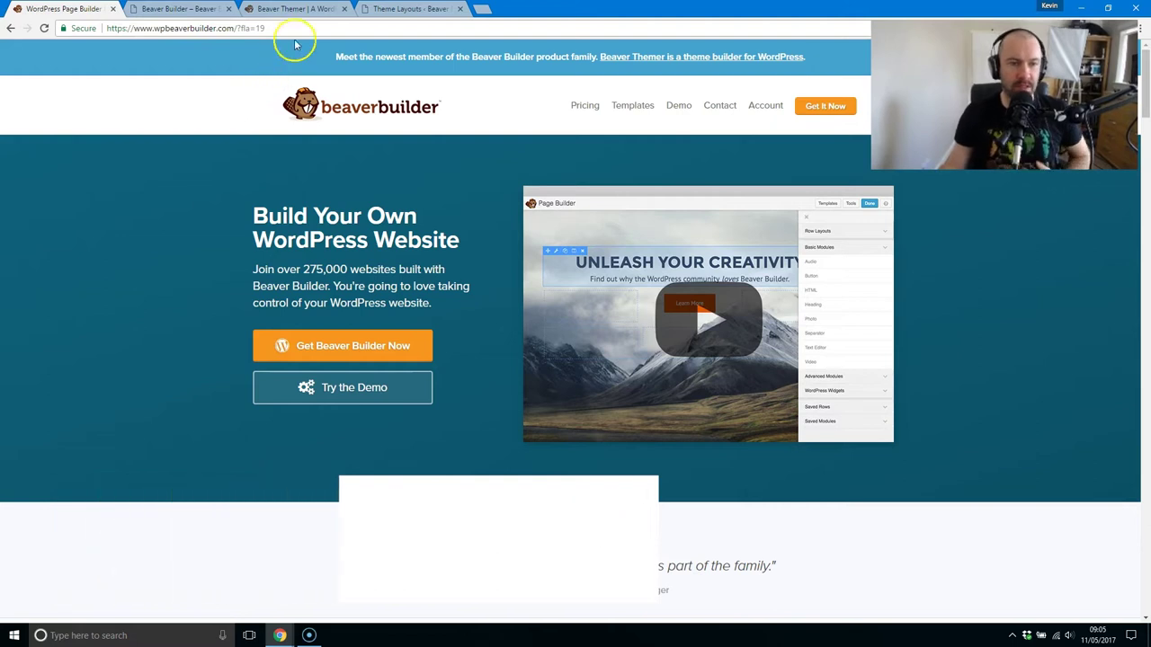
Step: Look over the Beaver Themer page and the Beaver Builder home page
{"action": "left_click", "coordinate": [297, 9]}
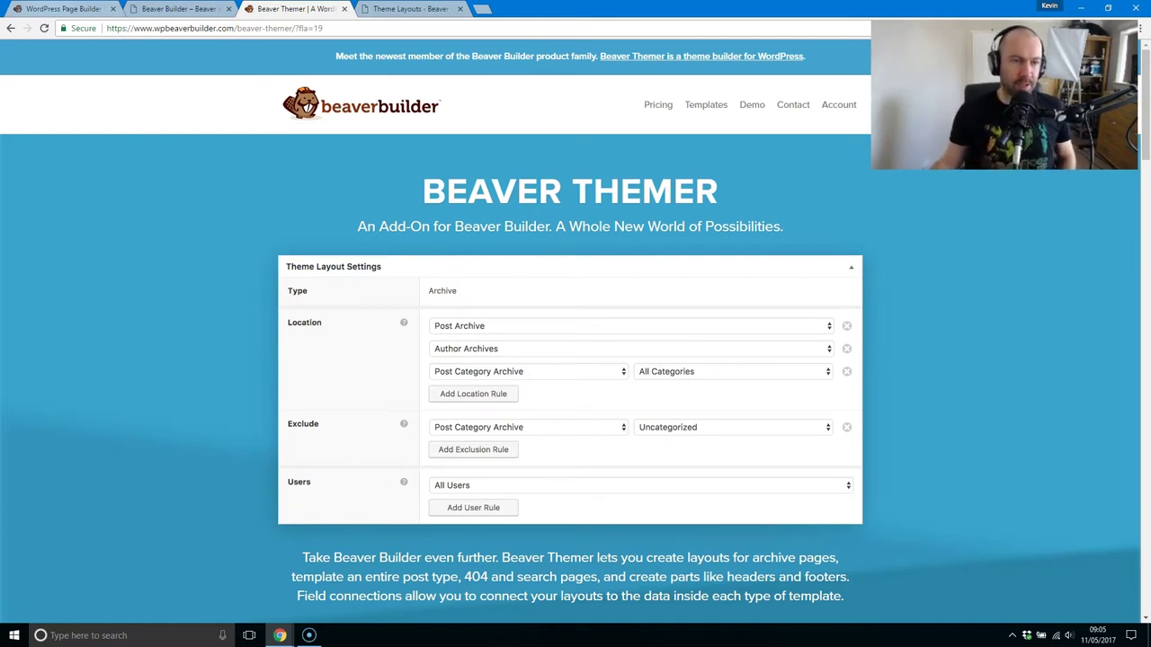
{"action": "left_click", "coordinate": [63, 9]}
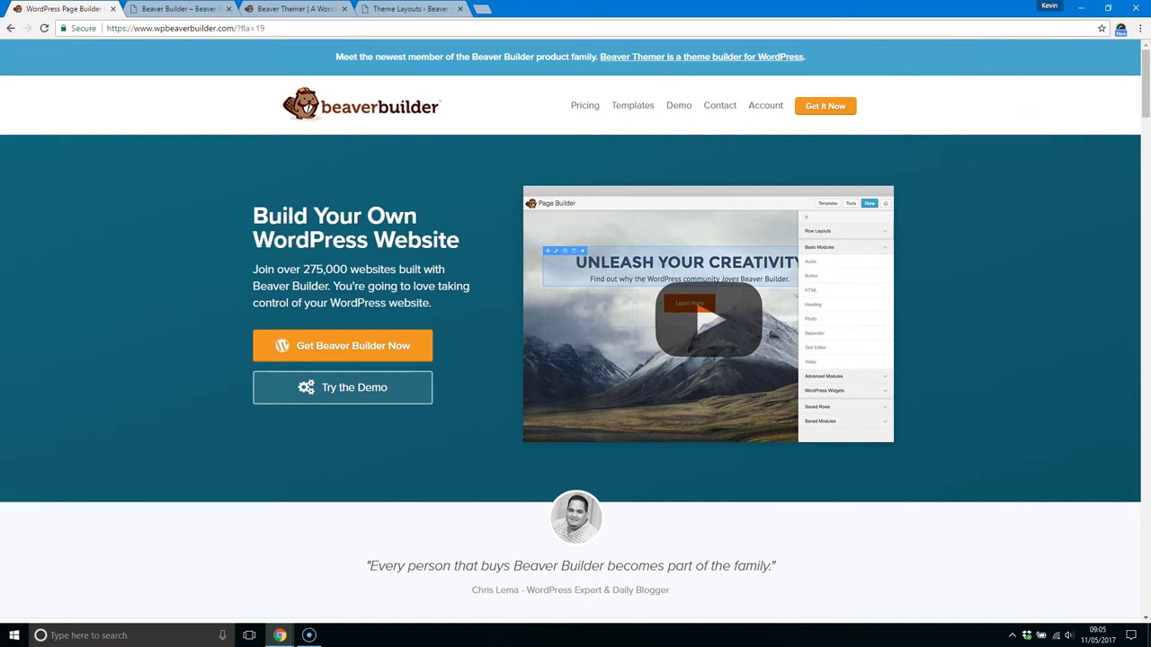
{"action": "left_click", "coordinate": [1147, 105]}
{"action": "left_click_drag", "start_coordinate": [1145, 106], "coordinate": [1034, 539]}
Step: Examine the Zen Life demo page in the Page Builder, including its text and button modules
{"action": "key", "text": "ctrl+Tab"}
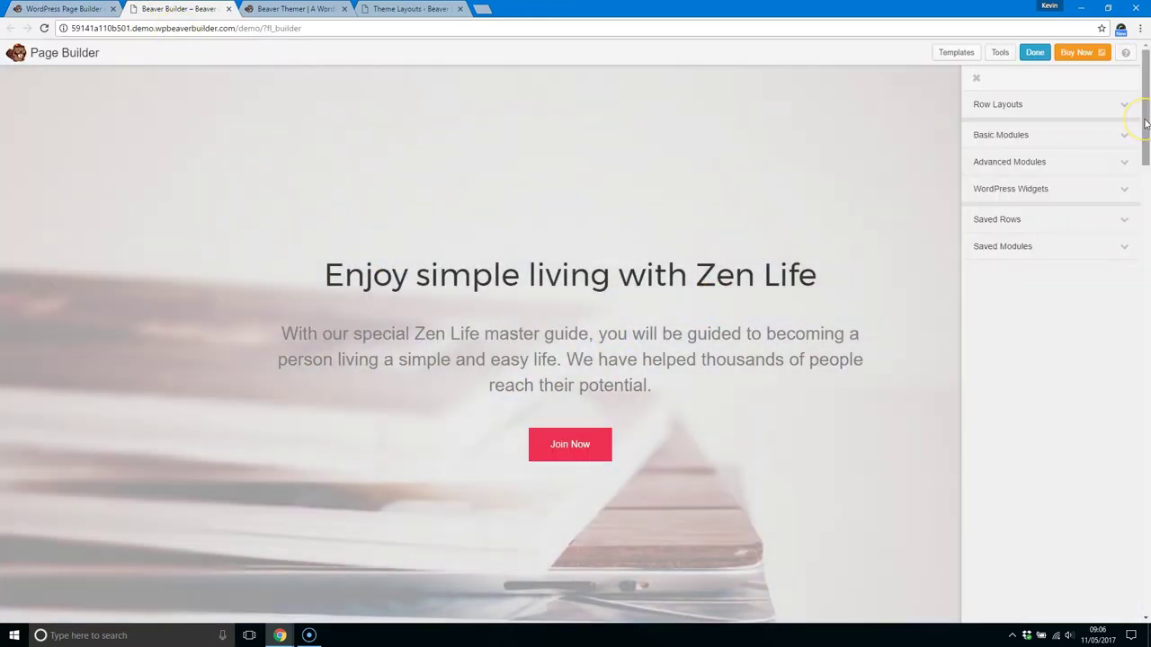
{"action": "left_click_drag", "start_coordinate": [1146, 123], "coordinate": [1145, 98]}
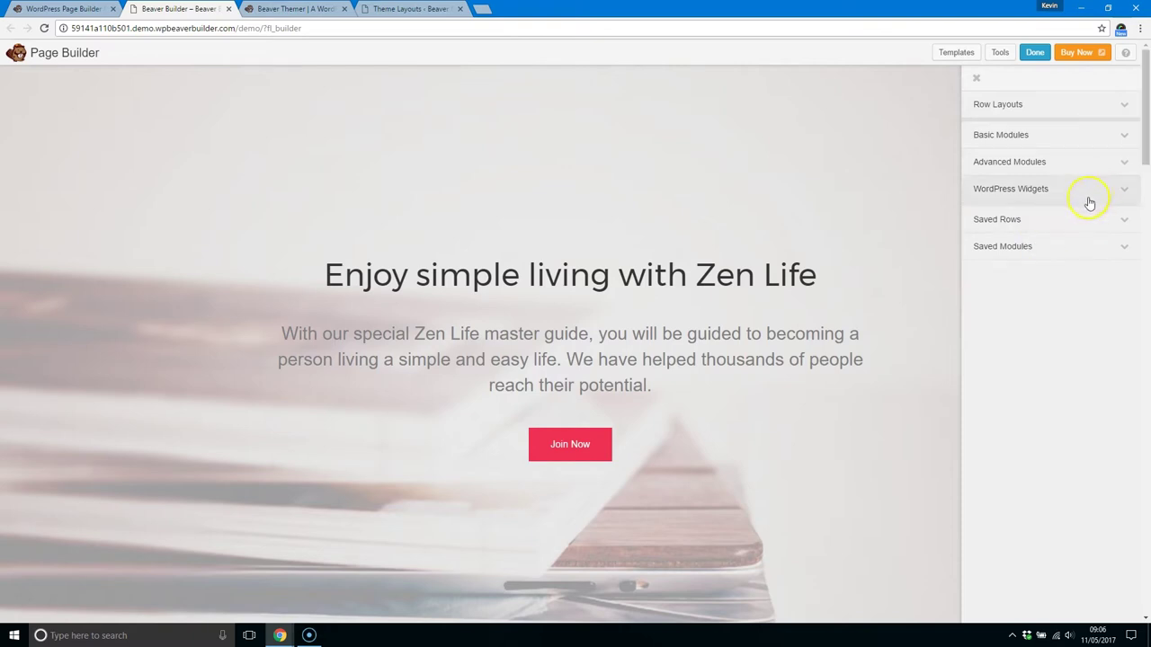
{"action": "mouse_move", "coordinate": [442, 385]}
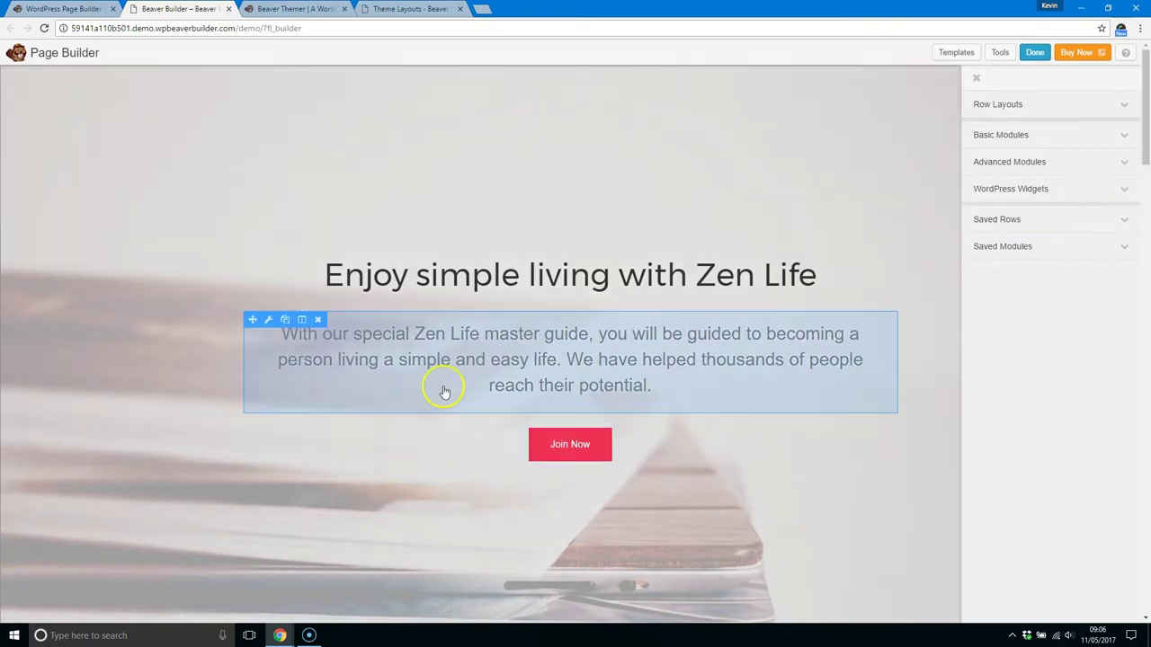
{"action": "left_click", "coordinate": [303, 327]}
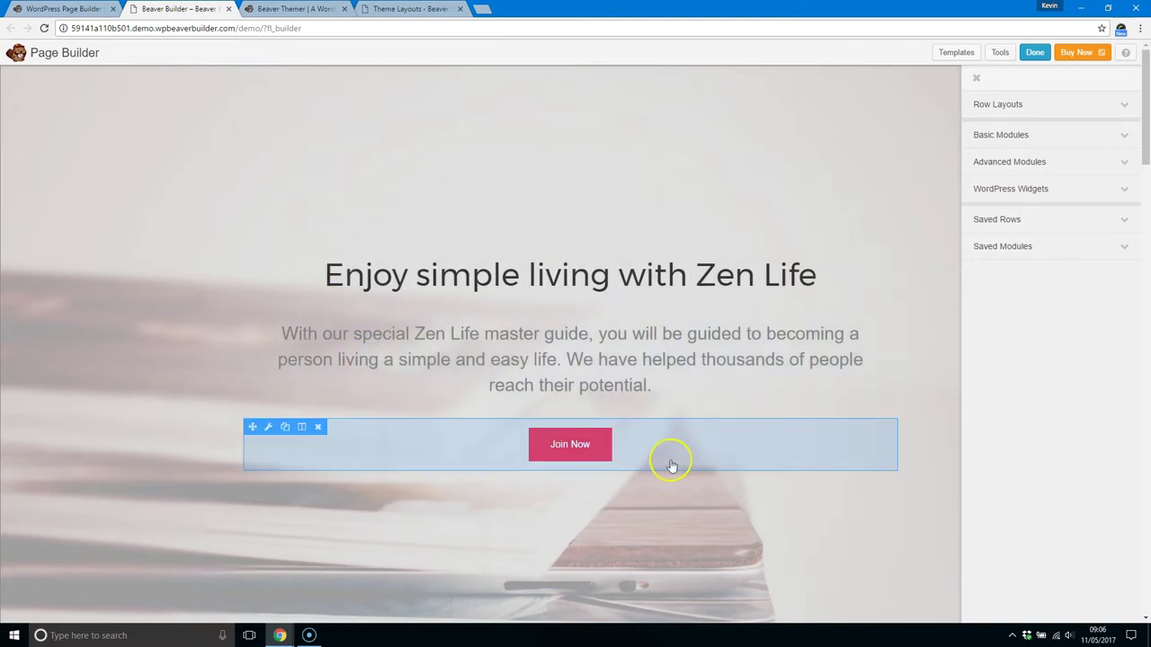
{"action": "left_click_drag", "start_coordinate": [1146, 151], "coordinate": [1147, 225]}
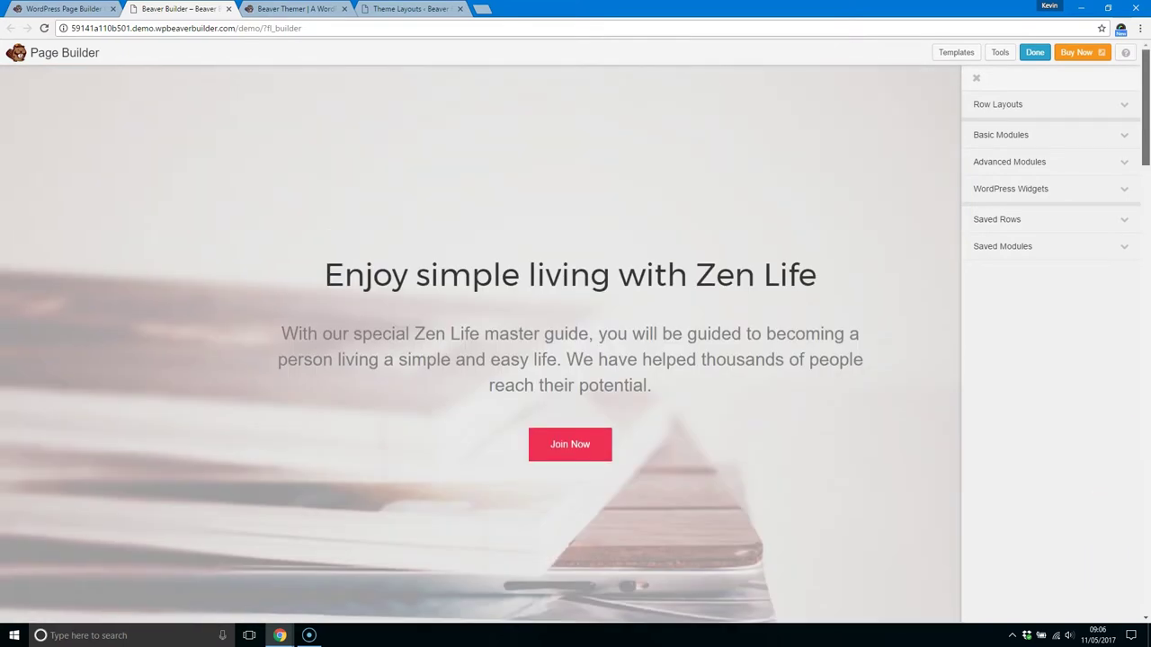
{"action": "mouse_move", "coordinate": [1148, 108]}
{"action": "left_mouse_down"}
{"action": "mouse_move", "coordinate": [1147, 540]}
{"action": "mouse_move", "coordinate": [1148, 108]}
{"action": "left_mouse_up"}
Step: Go to the Beaver Themer page and read its feature overview
{"action": "left_click", "coordinate": [81, 8]}
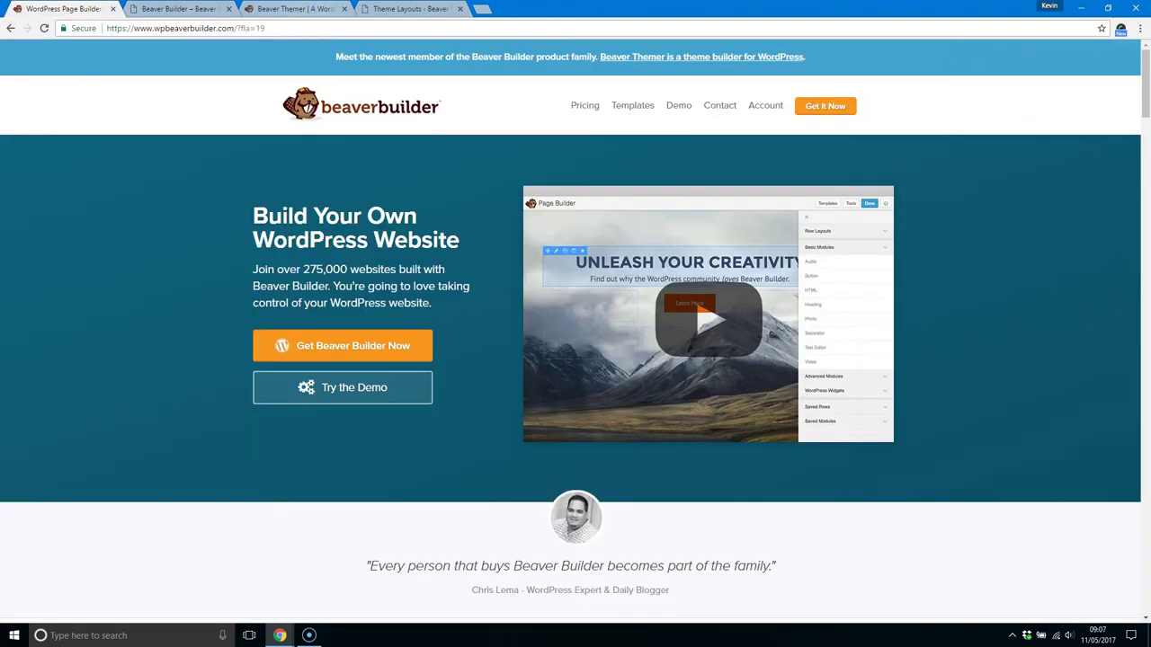
{"action": "left_click", "coordinate": [297, 8]}
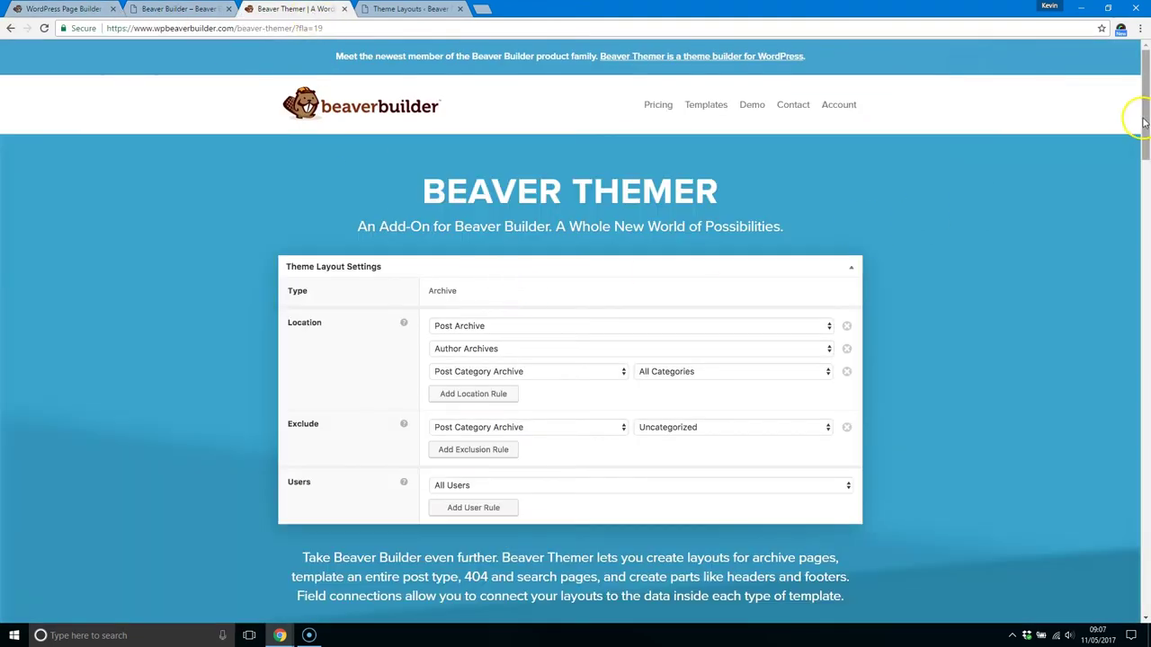
{"action": "left_click_drag", "start_coordinate": [1146, 119], "coordinate": [1140, 261]}
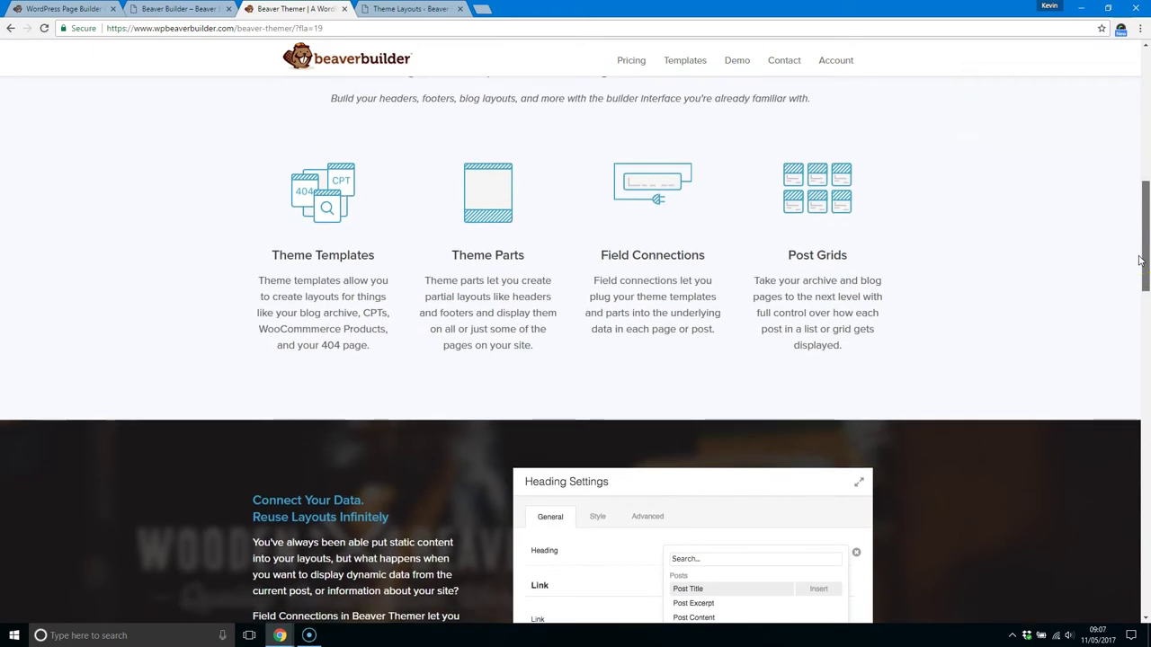
{"action": "left_click_drag", "start_coordinate": [1140, 260], "coordinate": [1142, 225]}
Step: Fill in the demo site's form for new builder content with the title "My Test Content" and the type Theme Layout
{"action": "left_click", "coordinate": [406, 9]}
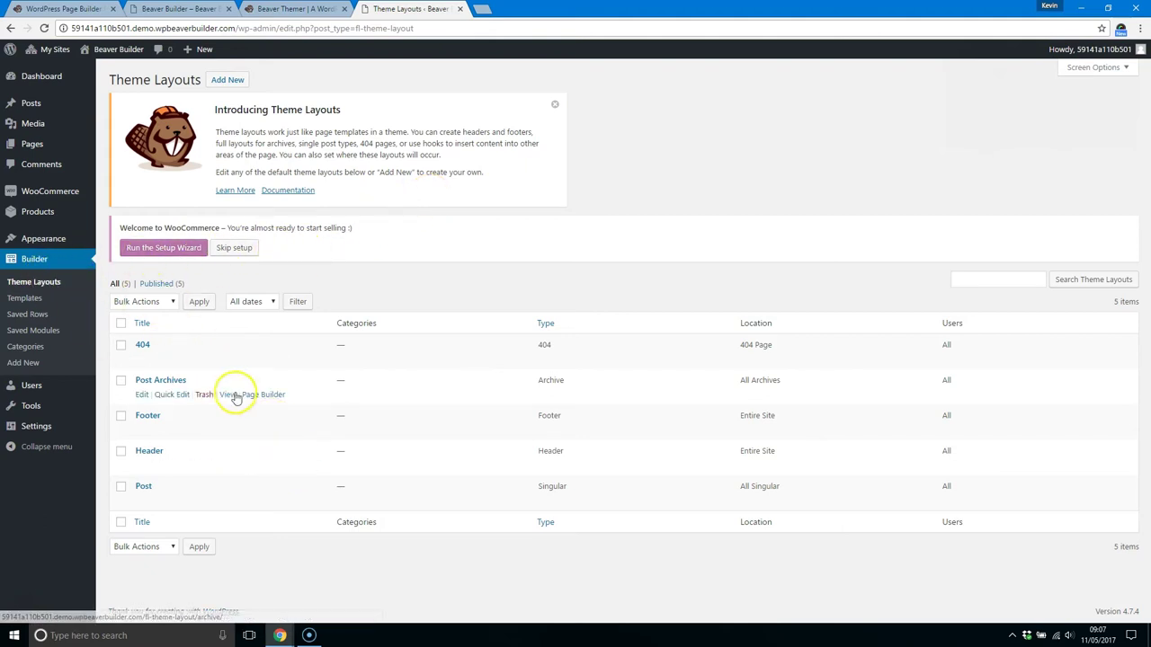
{"action": "left_click", "coordinate": [27, 362]}
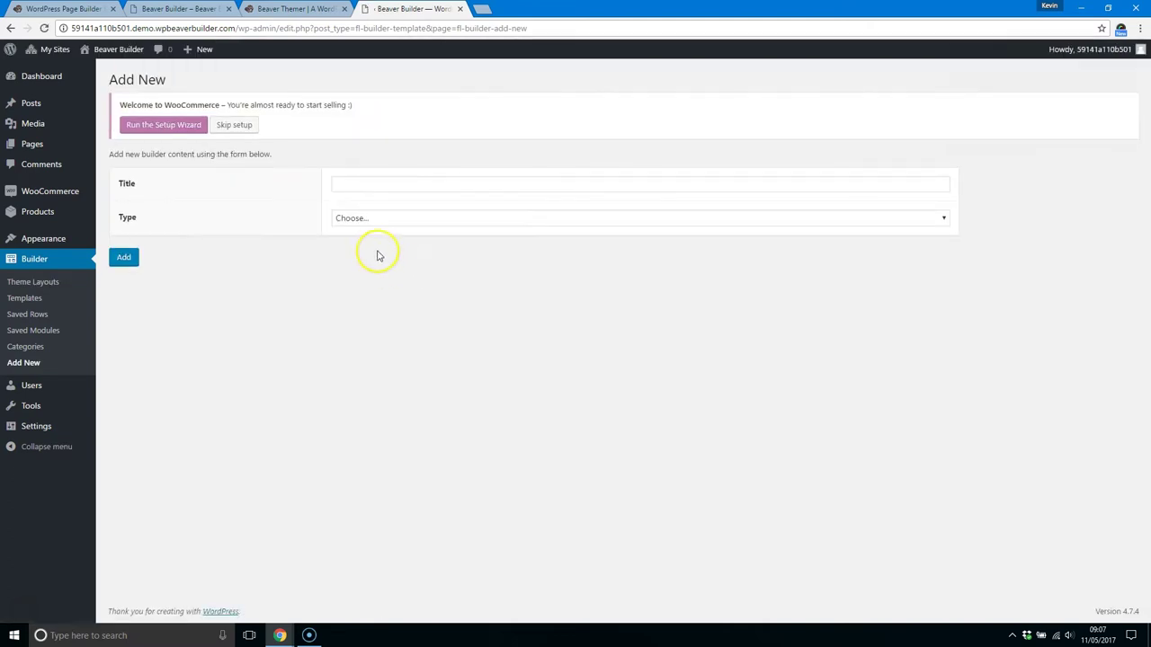
{"action": "left_click", "coordinate": [393, 183]}
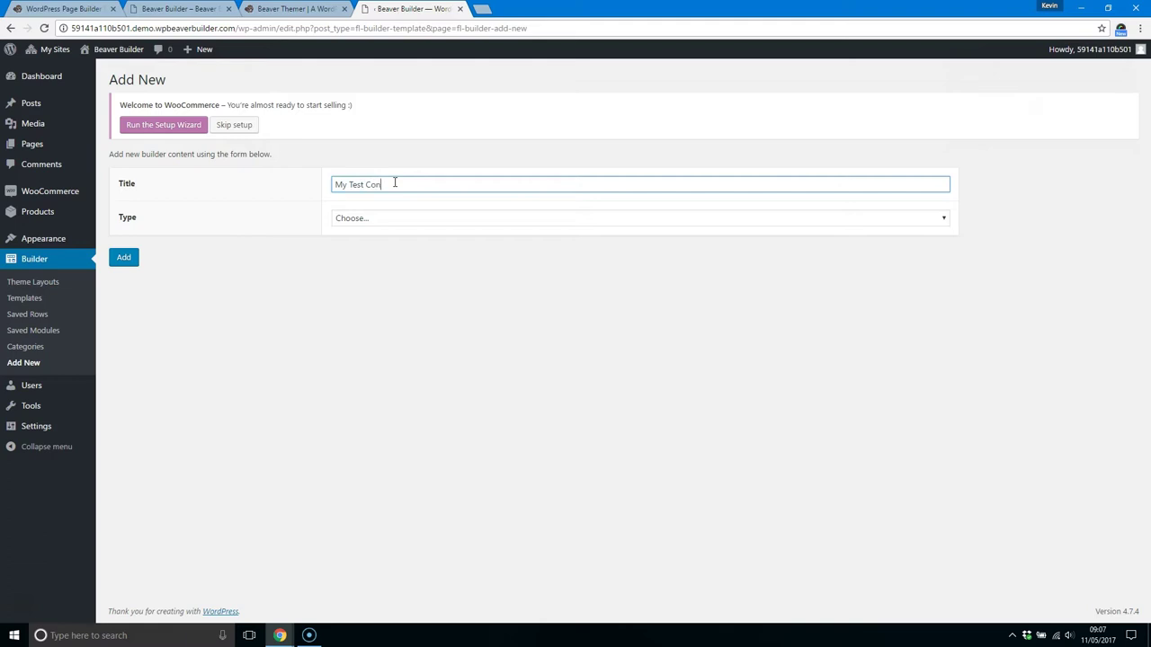
{"action": "left_click", "coordinate": [349, 225]}
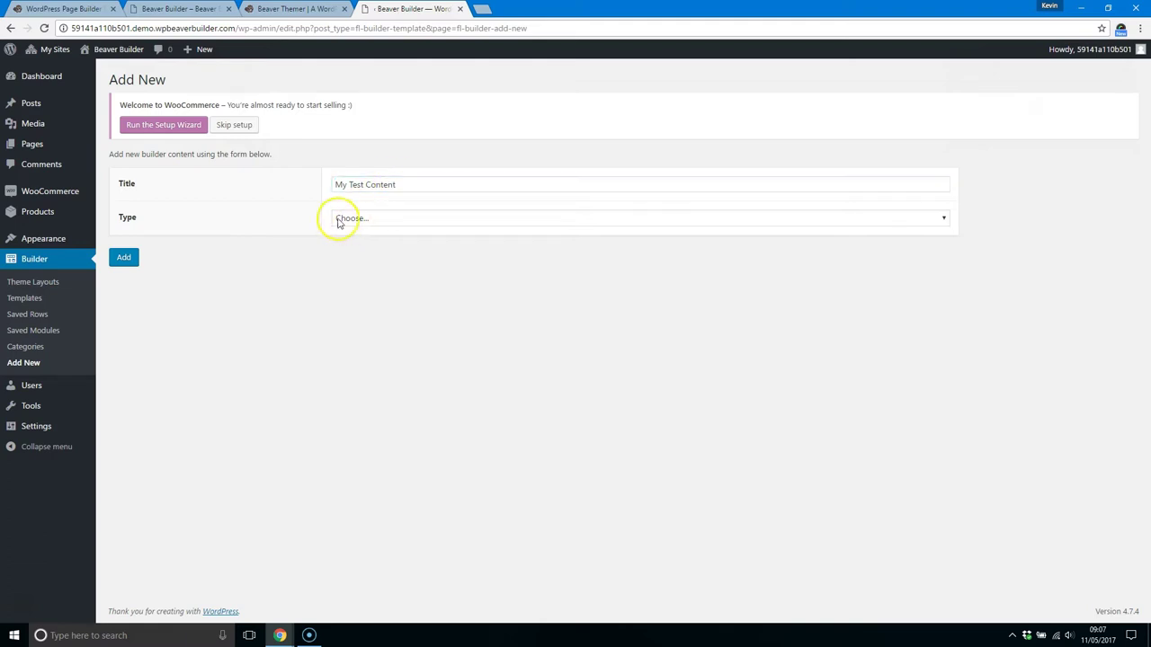
{"action": "left_click", "coordinate": [382, 217]}
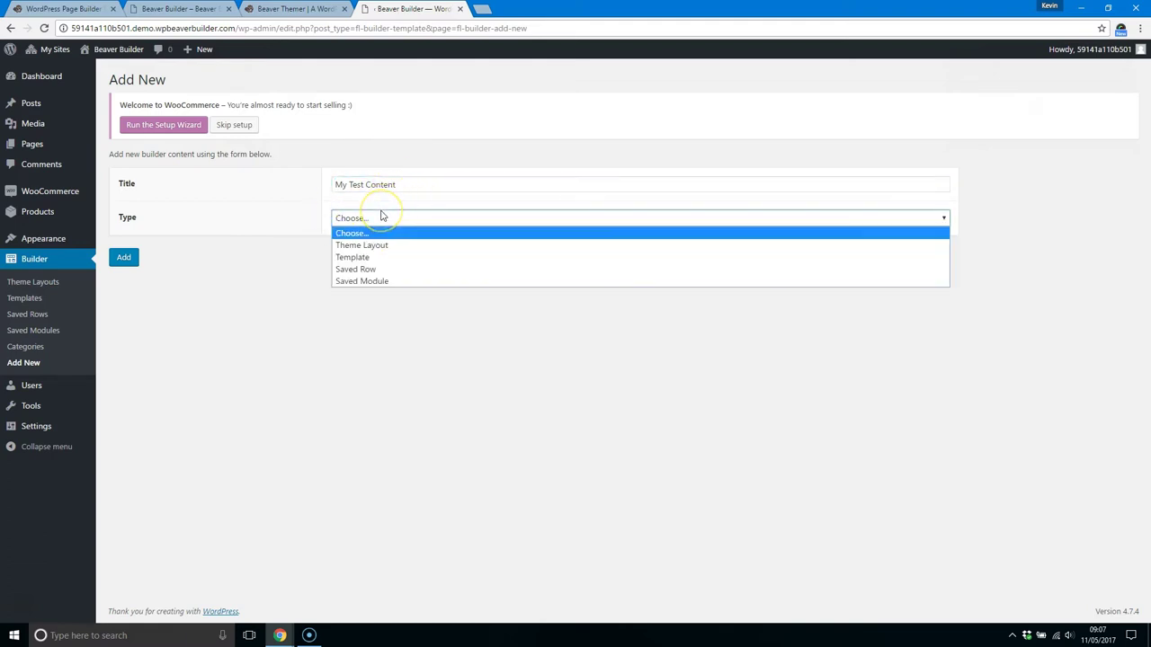
{"action": "left_click", "coordinate": [359, 258]}
{"action": "left_click", "coordinate": [373, 220]}
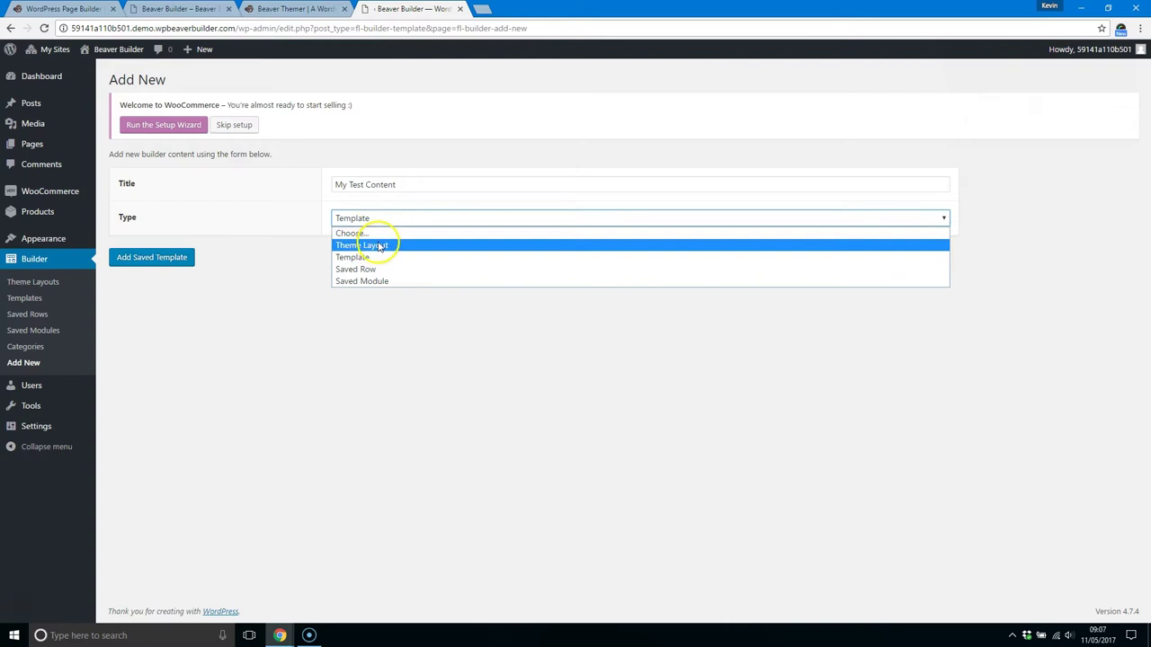
{"action": "left_click", "coordinate": [377, 245]}
Step: Review the theme templates, theme parts and field connections described on the Beaver Themer page
{"action": "key", "text": "ctrl+shift+Tab"}
{"action": "scroll", "coordinate": [468, 319], "scroll_direction": "down", "scroll_amount": 3}
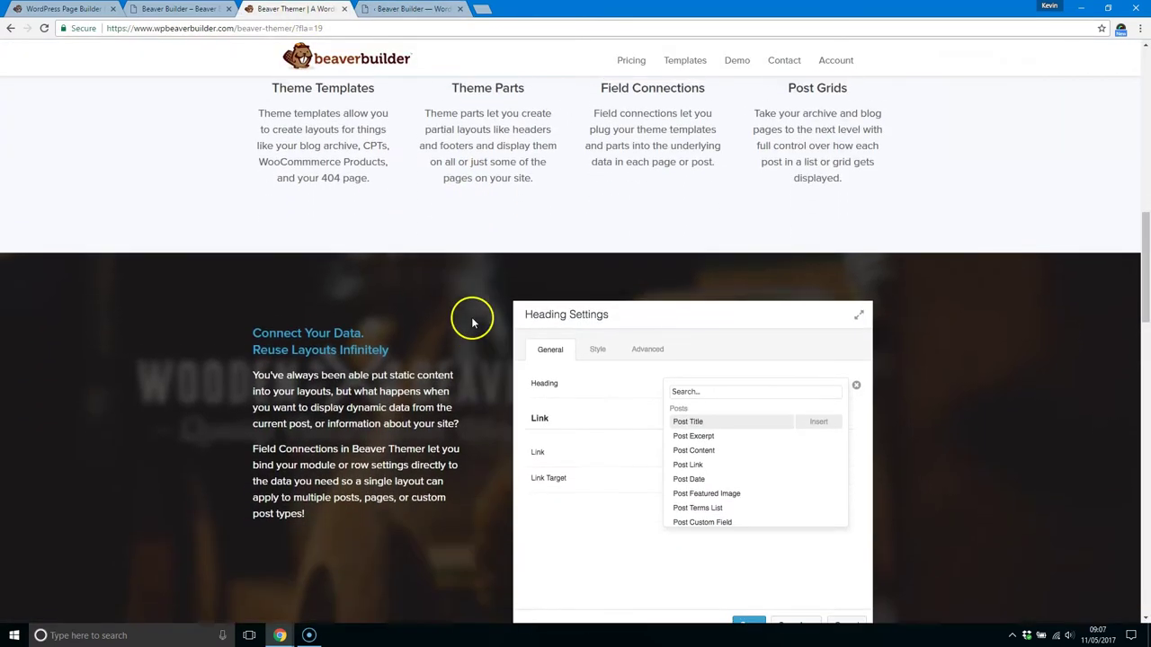
{"action": "scroll", "coordinate": [472, 321], "scroll_direction": "up", "scroll_amount": 3}
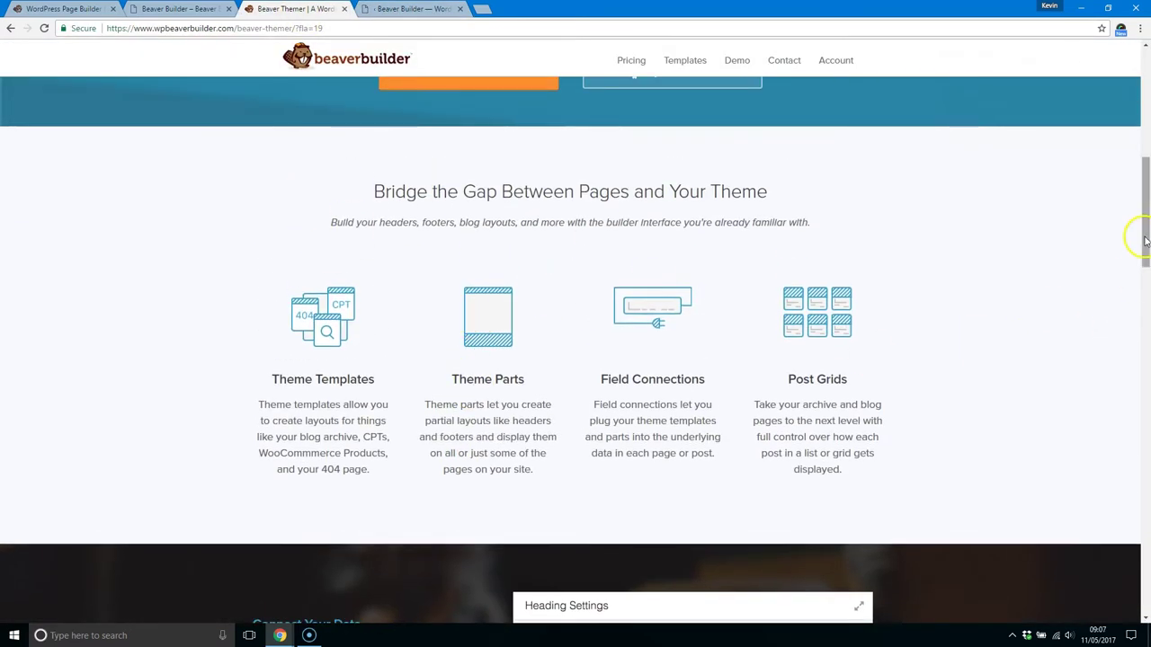
{"action": "left_click_drag", "start_coordinate": [1147, 241], "coordinate": [1146, 81]}
Step: Return to the demo site's admin and examine the list of existing theme layouts
{"action": "left_click", "coordinate": [409, 11]}
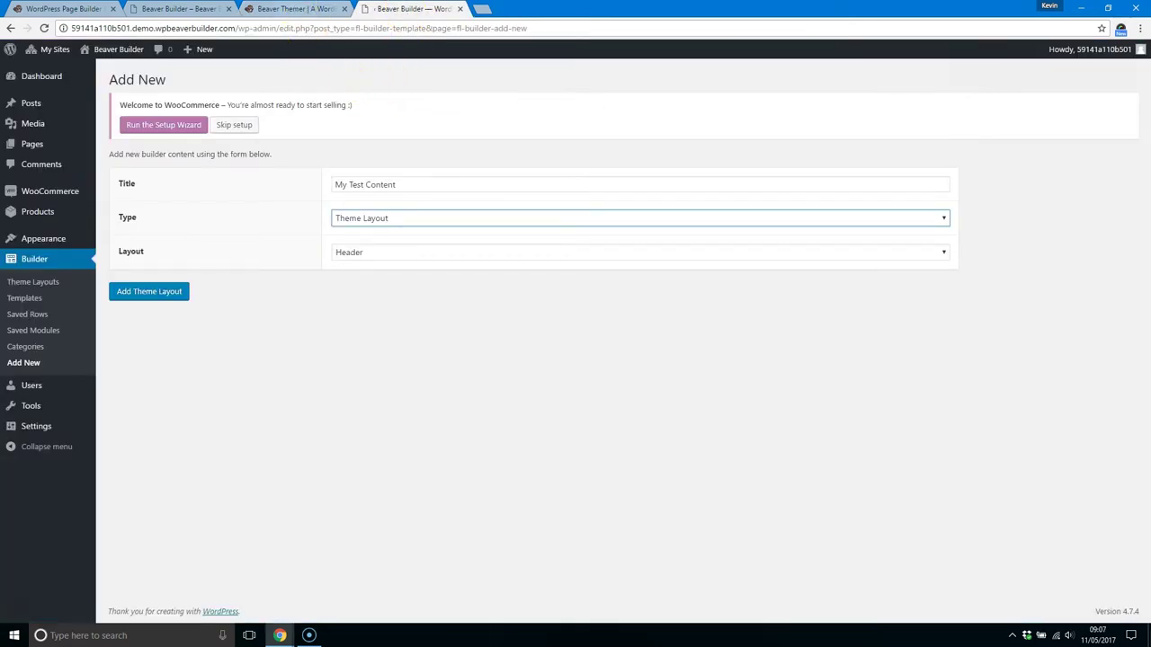
{"action": "left_click", "coordinate": [40, 286]}
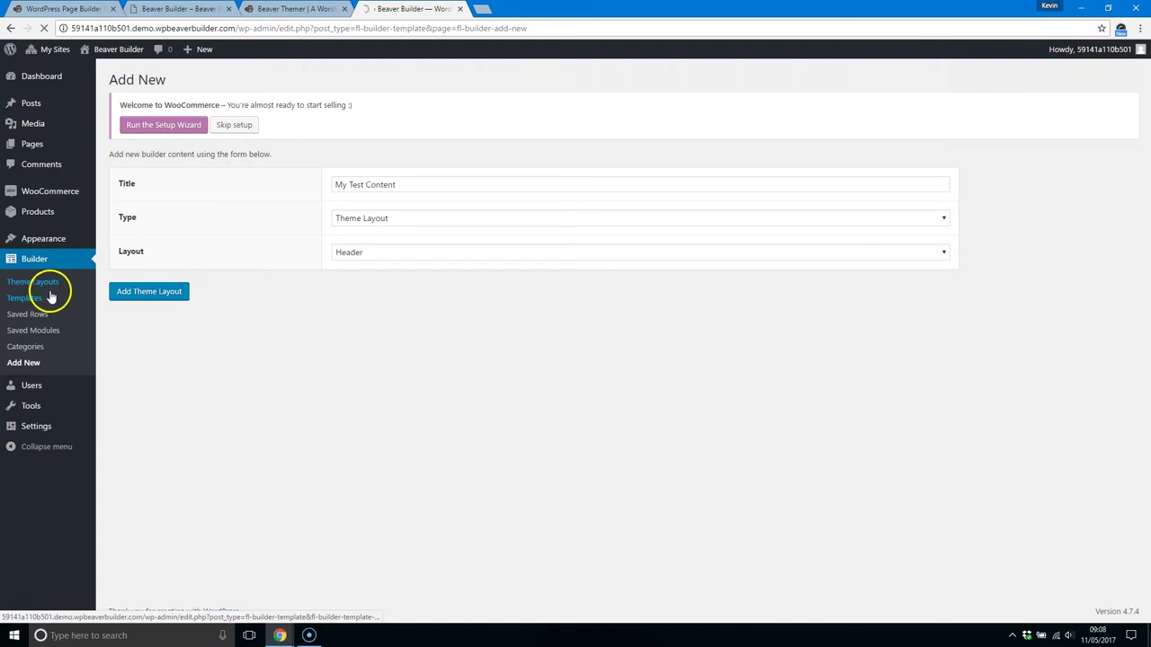
{"action": "mouse_move", "coordinate": [149, 352]}
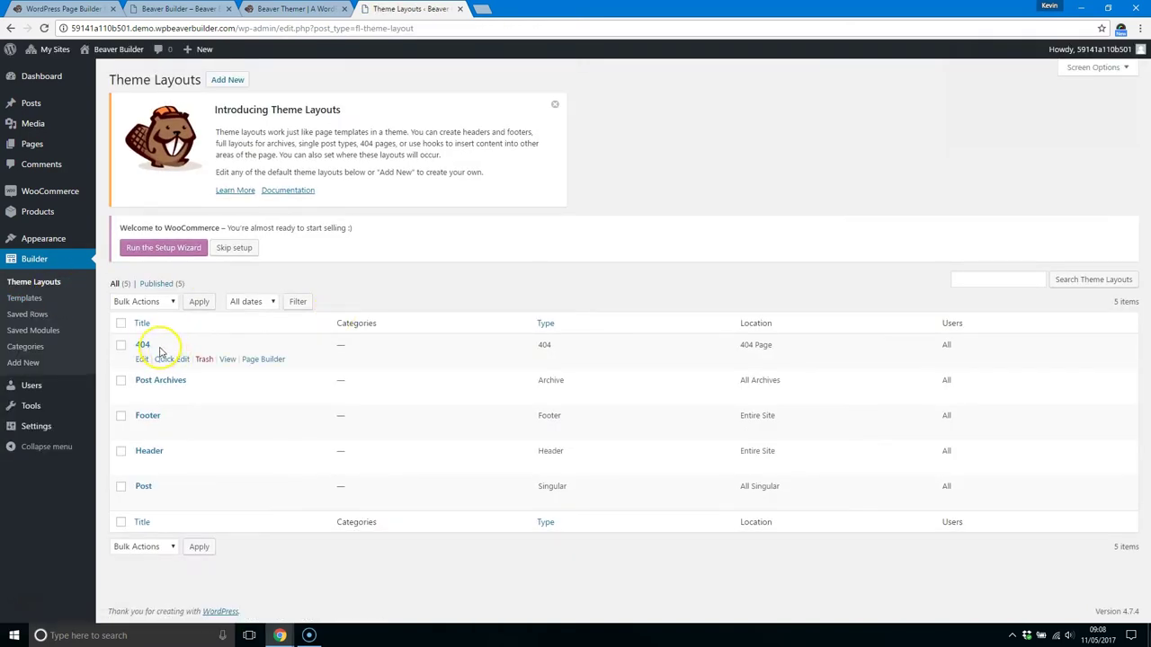
{"action": "mouse_move", "coordinate": [167, 382]}
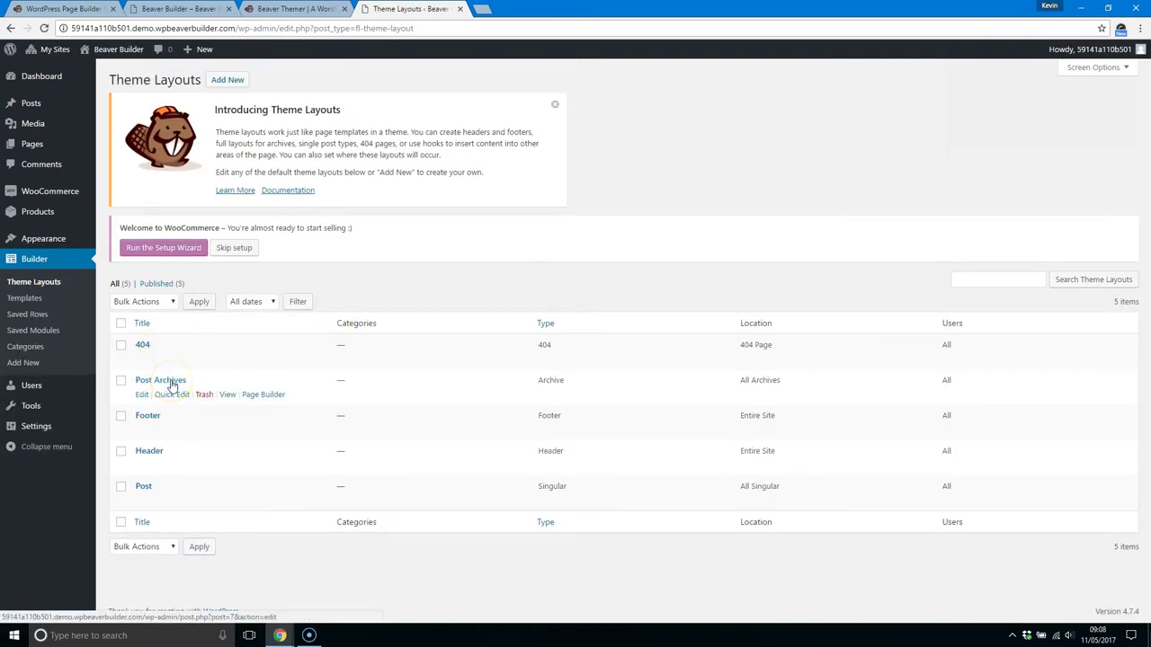
{"action": "mouse_move", "coordinate": [170, 441]}
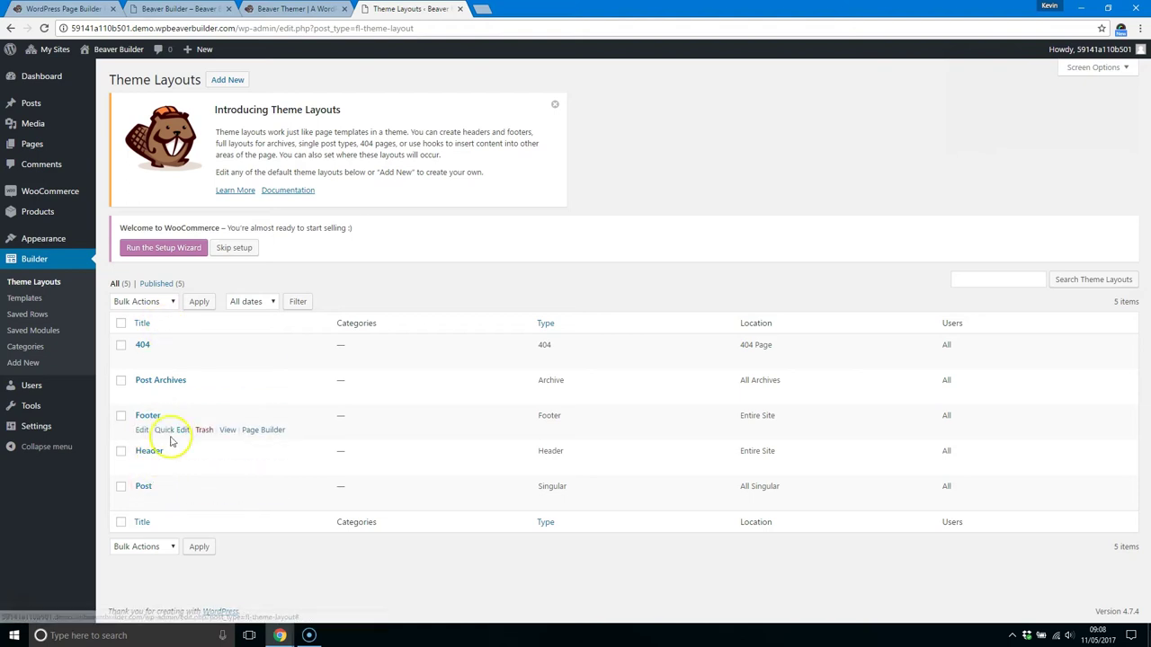
Step: Check which layout kinds are offered when adding new builder content of type Theme Layout
{"action": "left_click", "coordinate": [31, 364]}
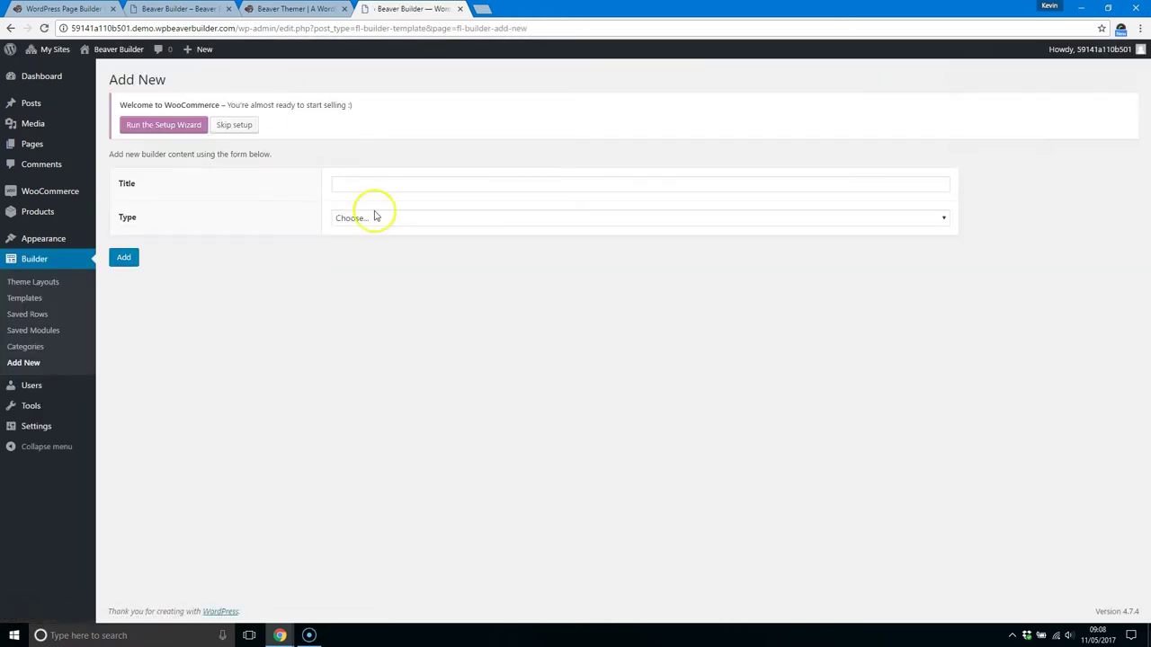
{"action": "left_click", "coordinate": [372, 218]}
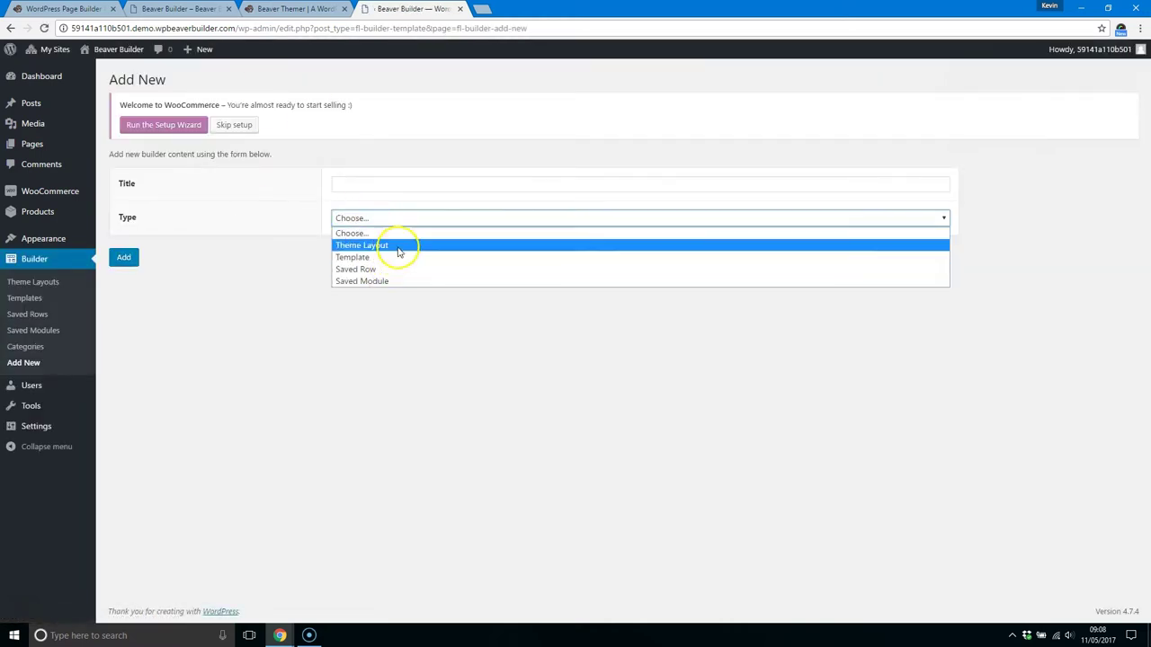
{"action": "left_click", "coordinate": [395, 244]}
{"action": "left_click", "coordinate": [395, 254]}
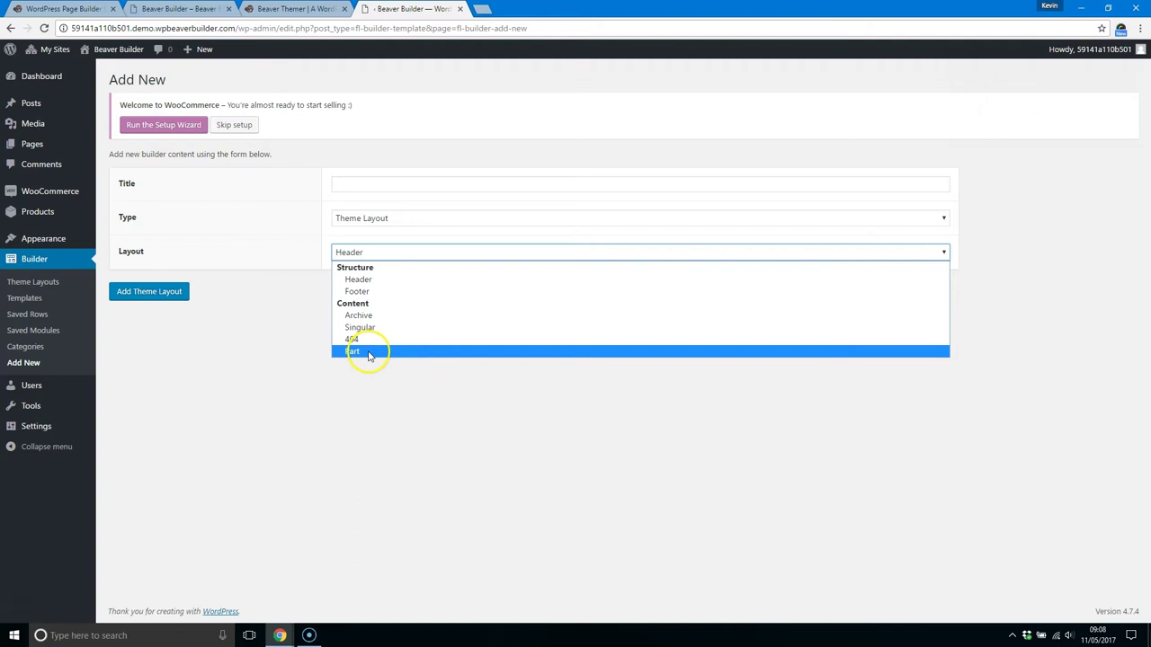
Step: Go back to the theme layouts list and open the Header layout's settings for editing
{"action": "left_click", "coordinate": [54, 283]}
{"action": "left_click", "coordinate": [54, 282]}
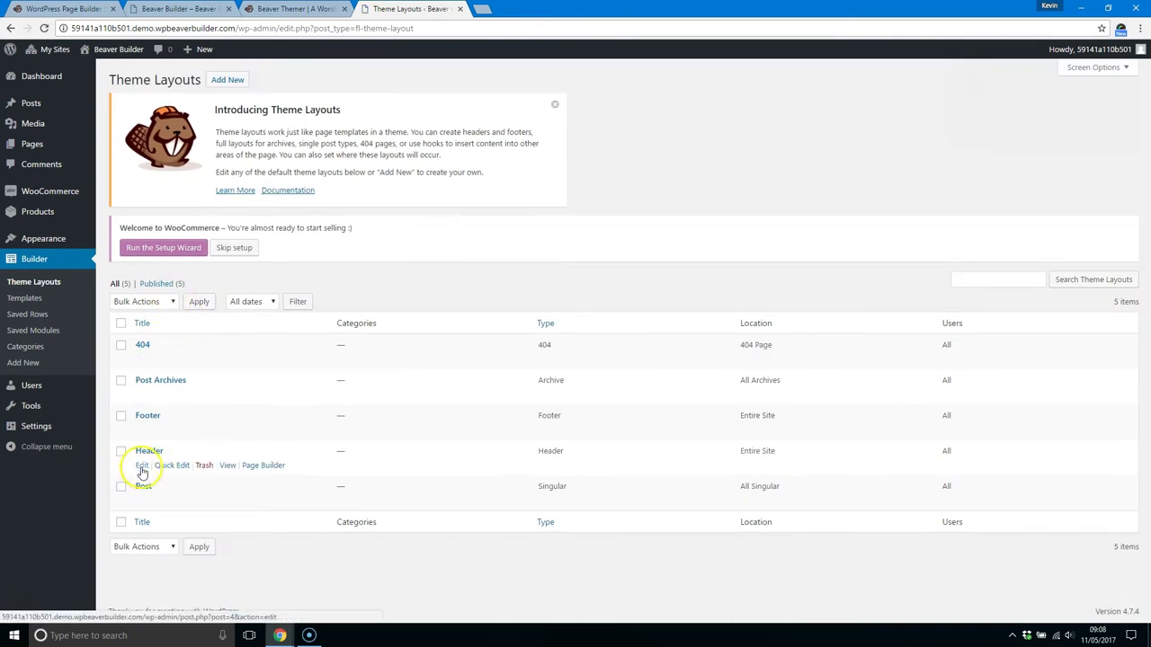
{"action": "left_click", "coordinate": [142, 465]}
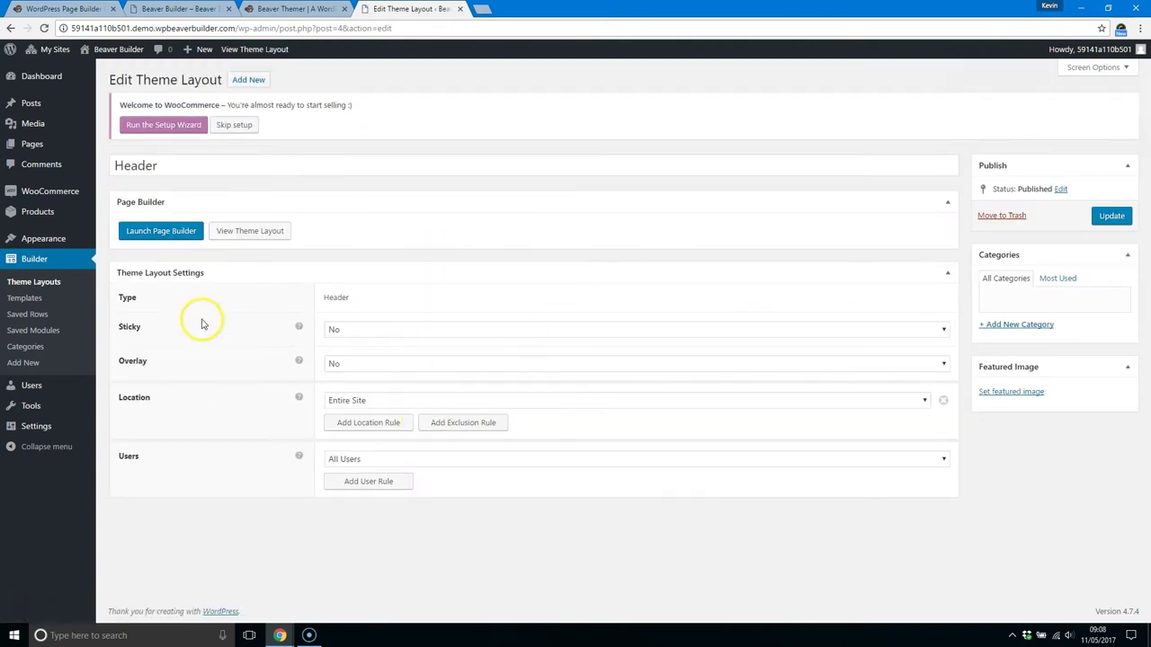
Step: Look at the Sticky and Overlay options of the Header layout
{"action": "left_click", "coordinate": [391, 329]}
{"action": "left_click", "coordinate": [399, 329]}
{"action": "left_click", "coordinate": [370, 365]}
{"action": "left_click", "coordinate": [371, 369]}
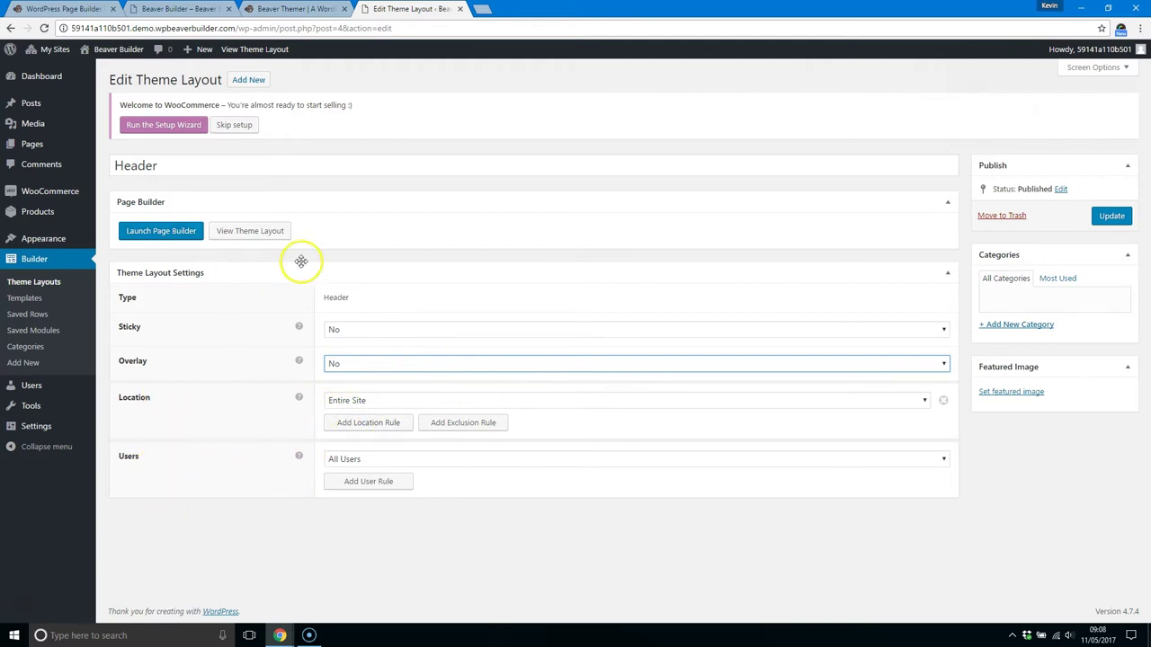
Step: Set the Header layout's location rule to All Archives
{"action": "left_click", "coordinate": [388, 404]}
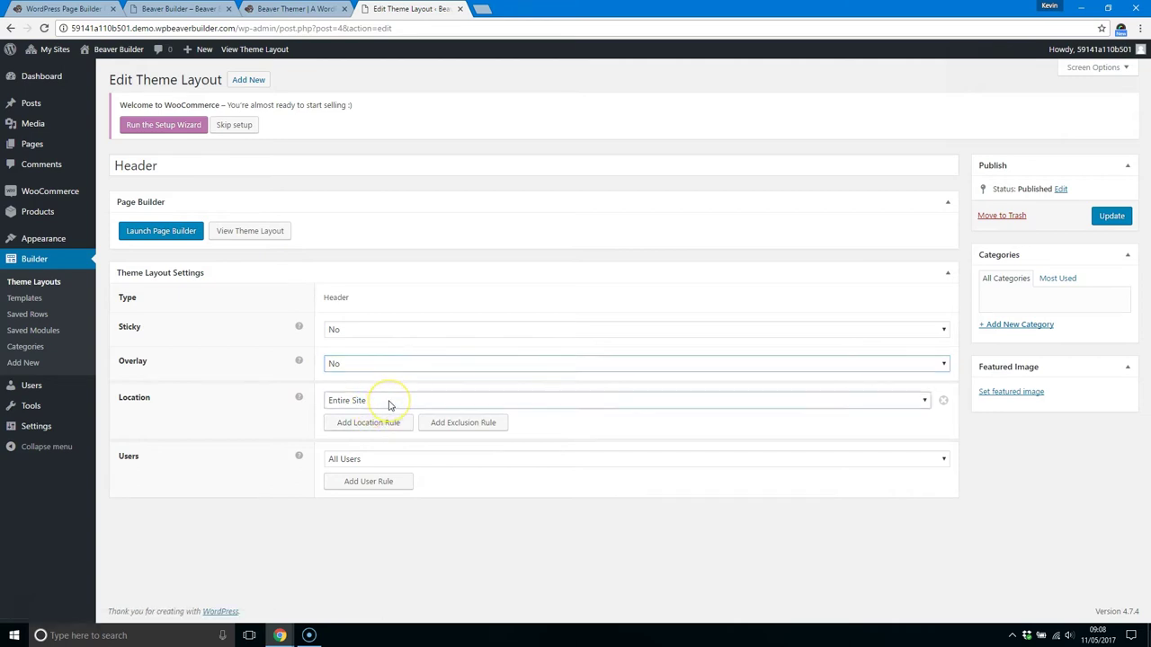
{"action": "left_click", "coordinate": [253, 416]}
{"action": "left_click", "coordinate": [400, 406]}
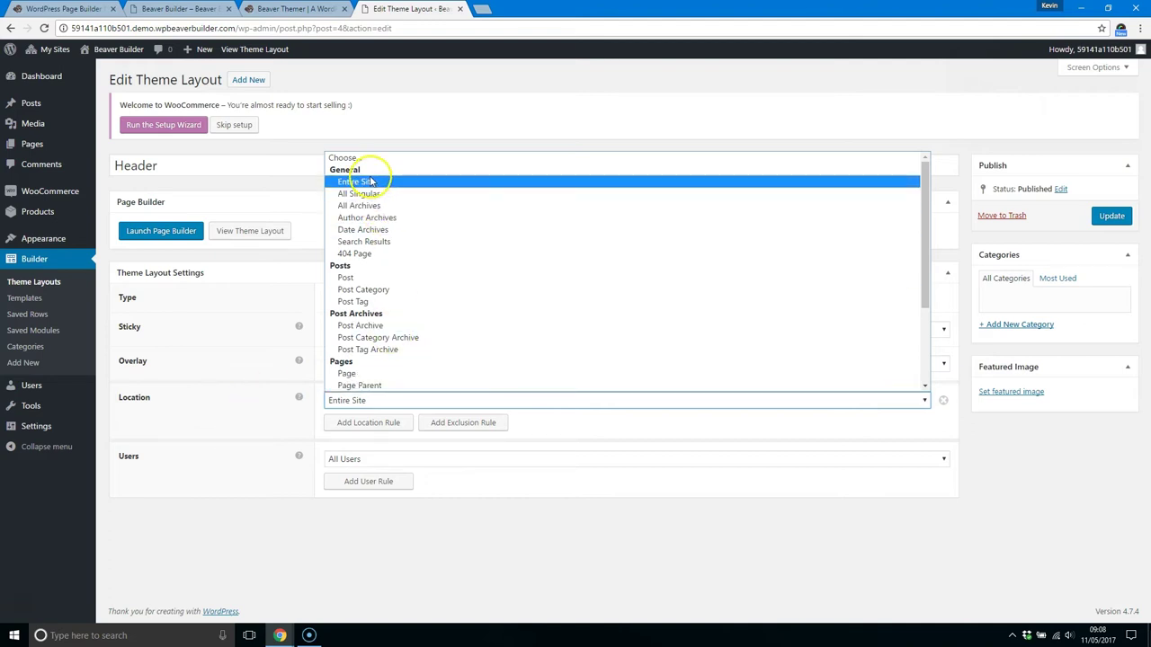
{"action": "left_click", "coordinate": [275, 412]}
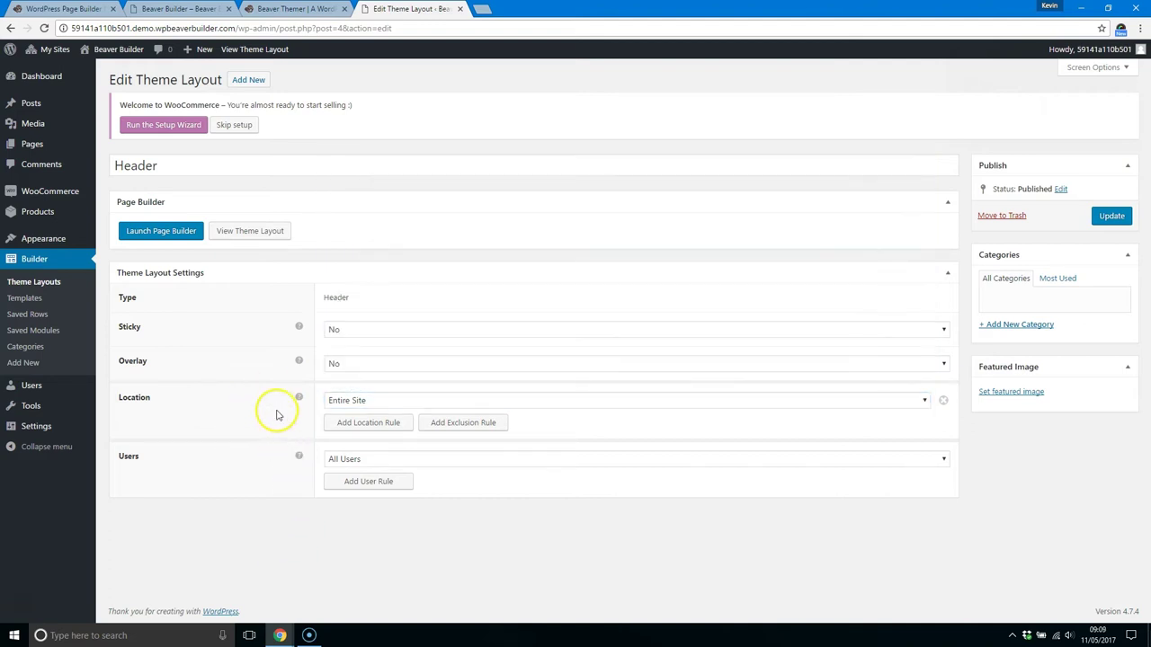
{"action": "left_click", "coordinate": [369, 405]}
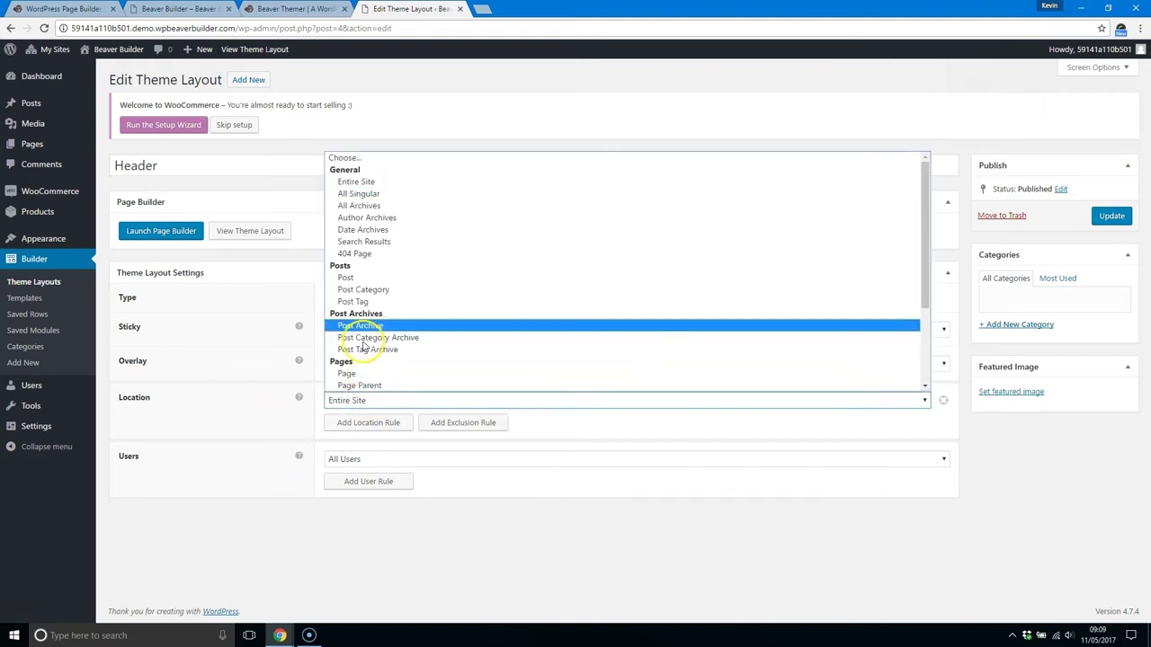
{"action": "left_click", "coordinate": [364, 206]}
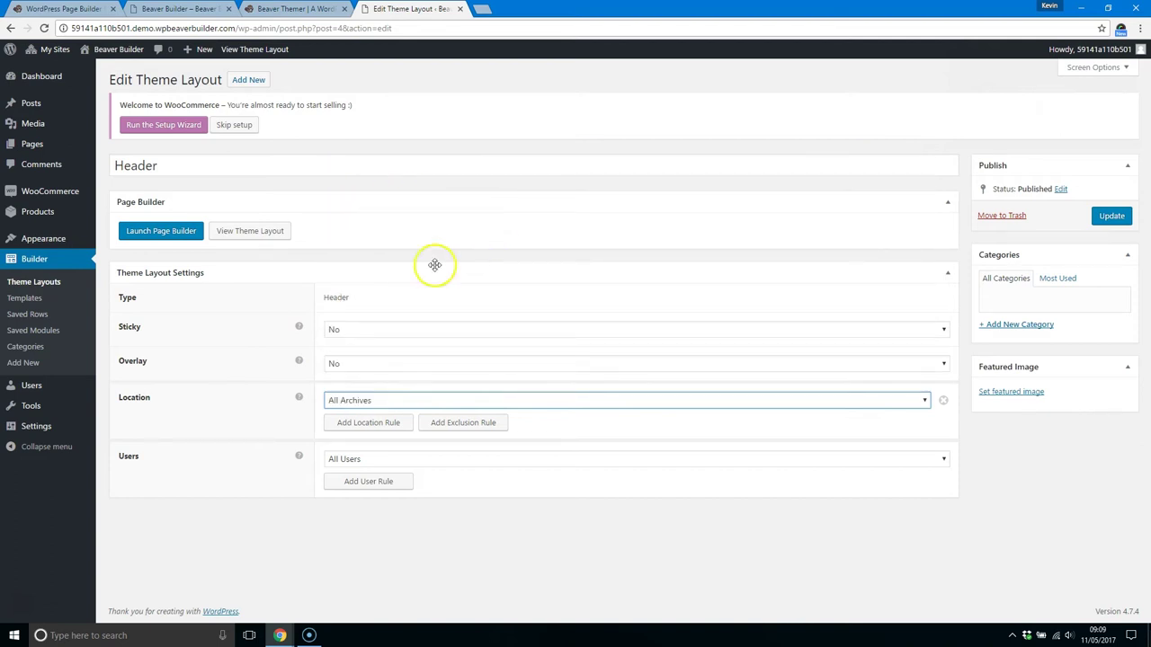
Step: Add an exclusion rule for Date Archives to the Header layout and check the options offered for its location rule
{"action": "left_click", "coordinate": [468, 422]}
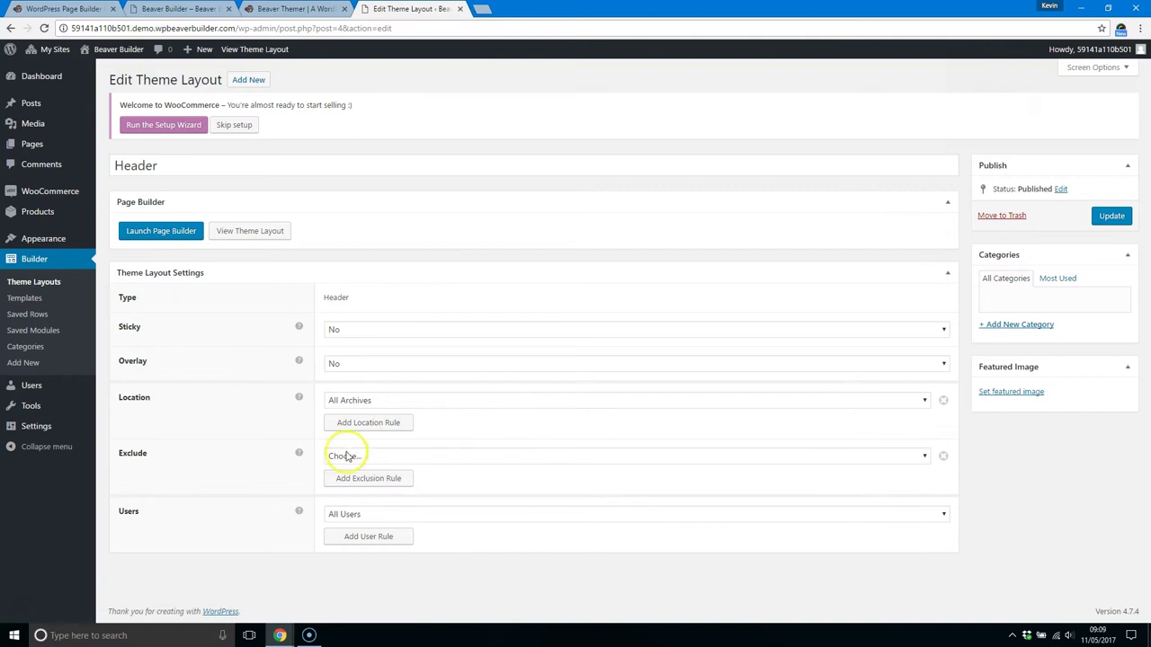
{"action": "left_click", "coordinate": [377, 461]}
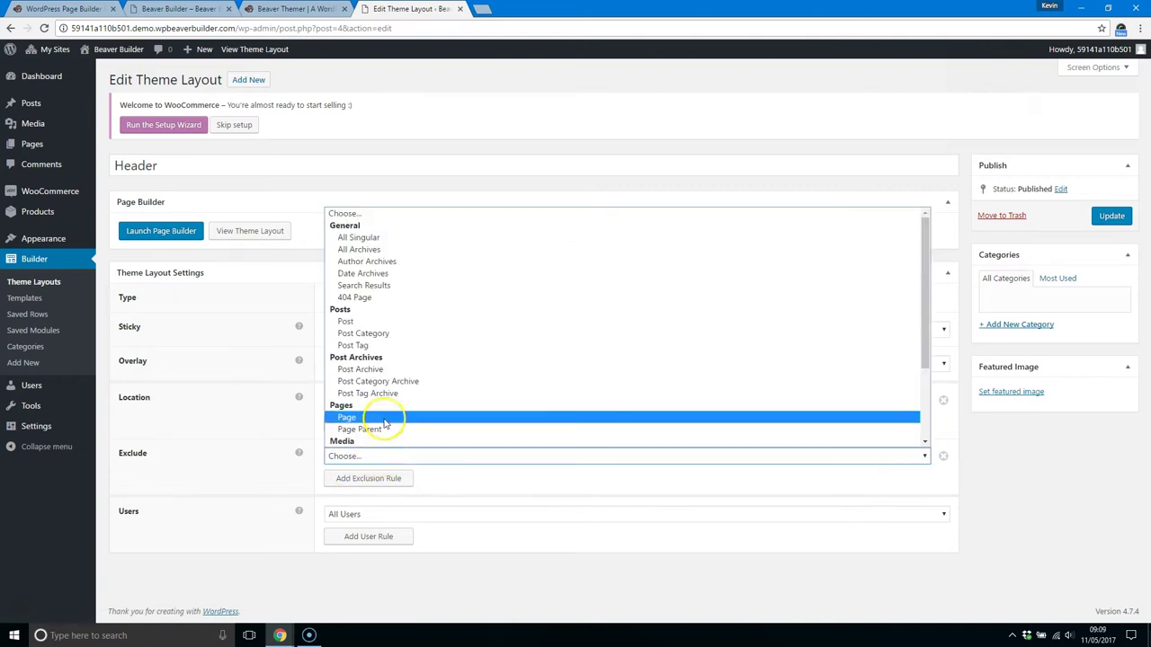
{"action": "left_click", "coordinate": [394, 266]}
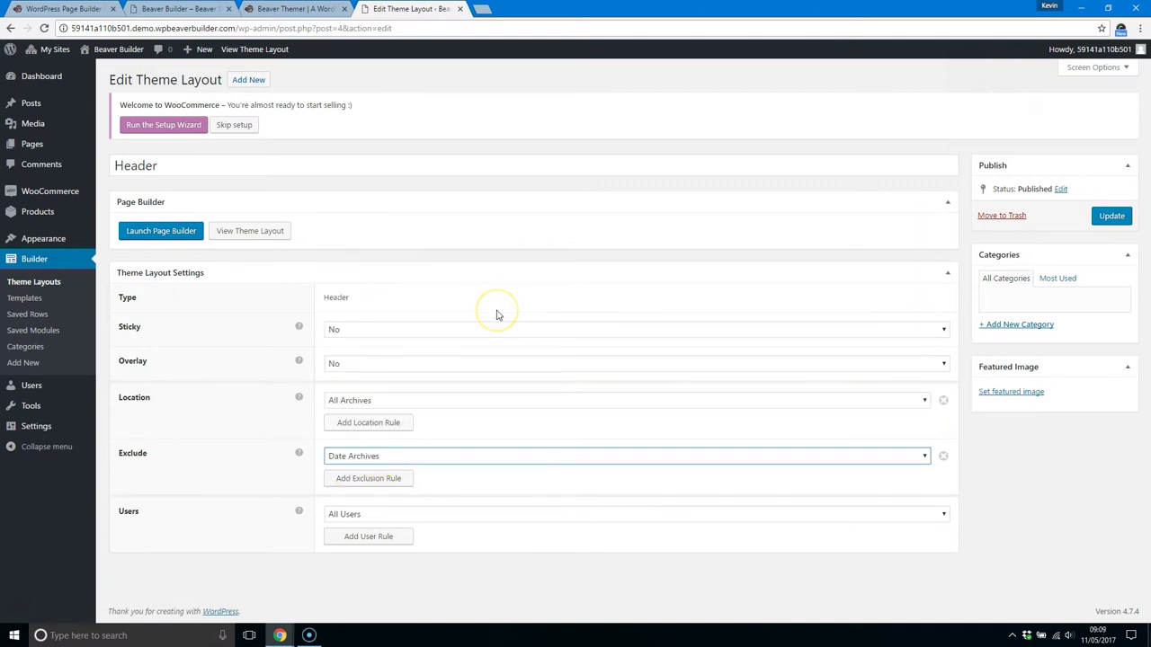
{"action": "left_click", "coordinate": [405, 400]}
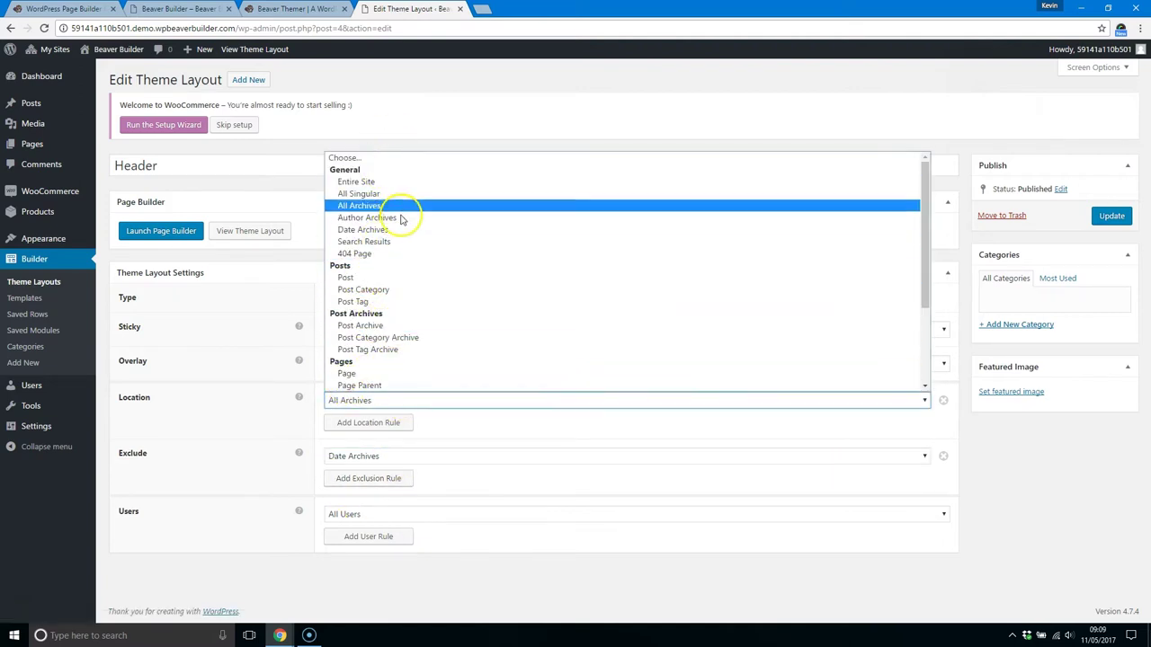
{"action": "left_click", "coordinate": [248, 375]}
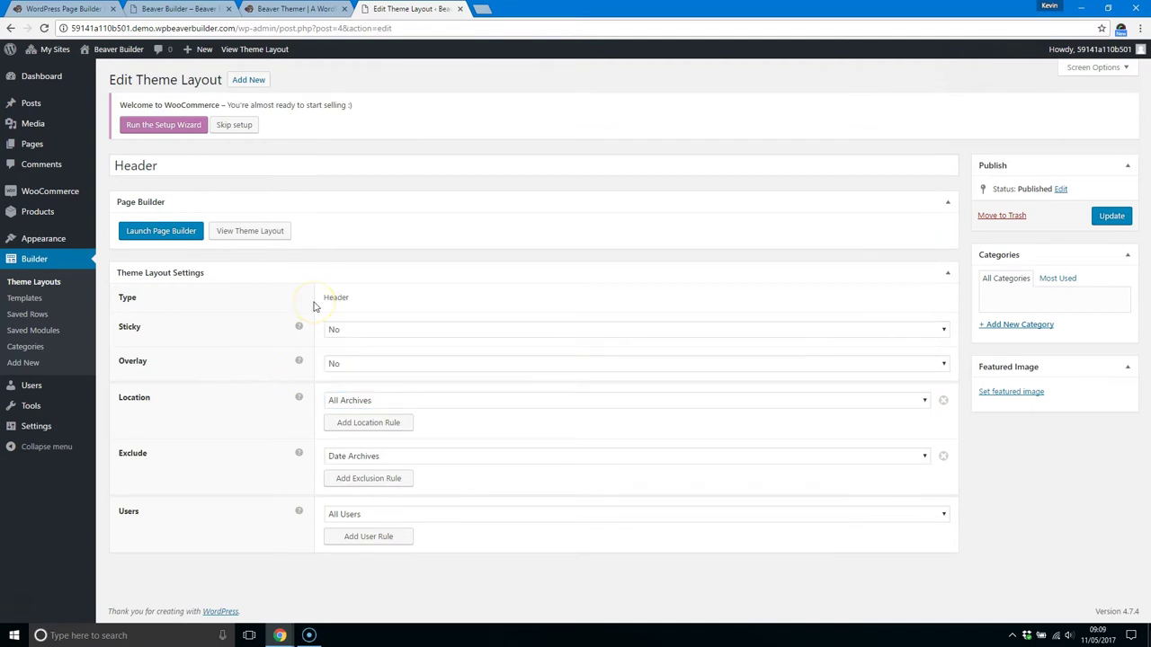
Step: Set two user rules for the Header layout, one for Logged In and one for Editor
{"action": "left_click", "coordinate": [418, 520]}
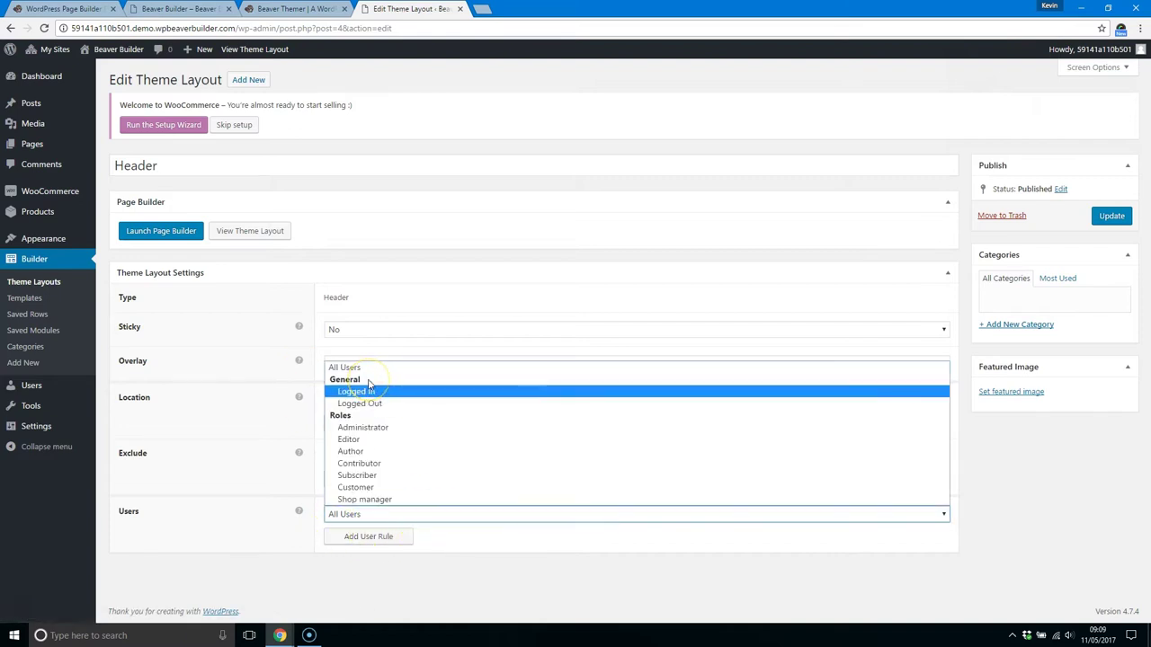
{"action": "left_click", "coordinate": [380, 430]}
{"action": "left_click", "coordinate": [376, 514]}
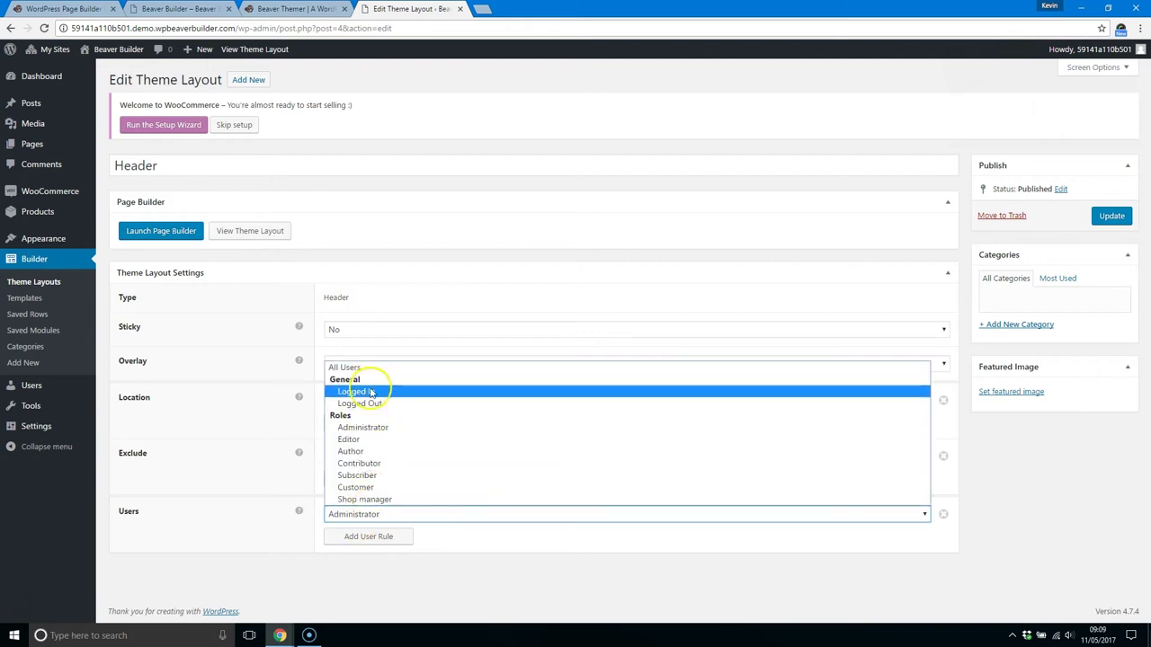
{"action": "left_click", "coordinate": [380, 390]}
{"action": "left_click", "coordinate": [393, 537]}
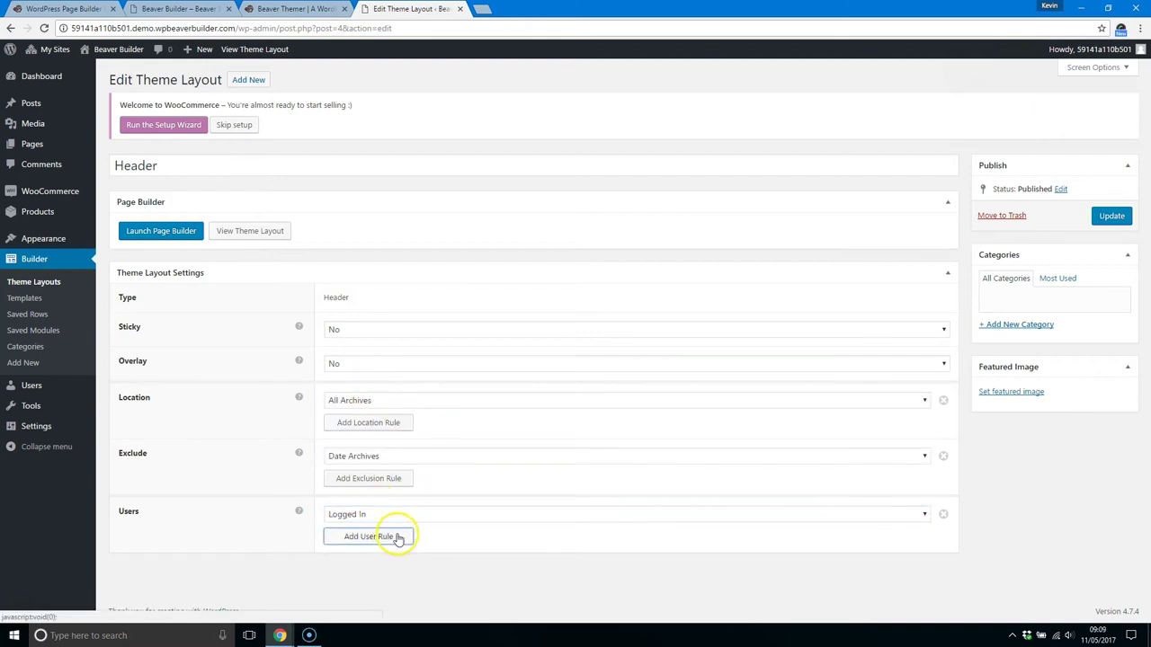
{"action": "left_click", "coordinate": [393, 538]}
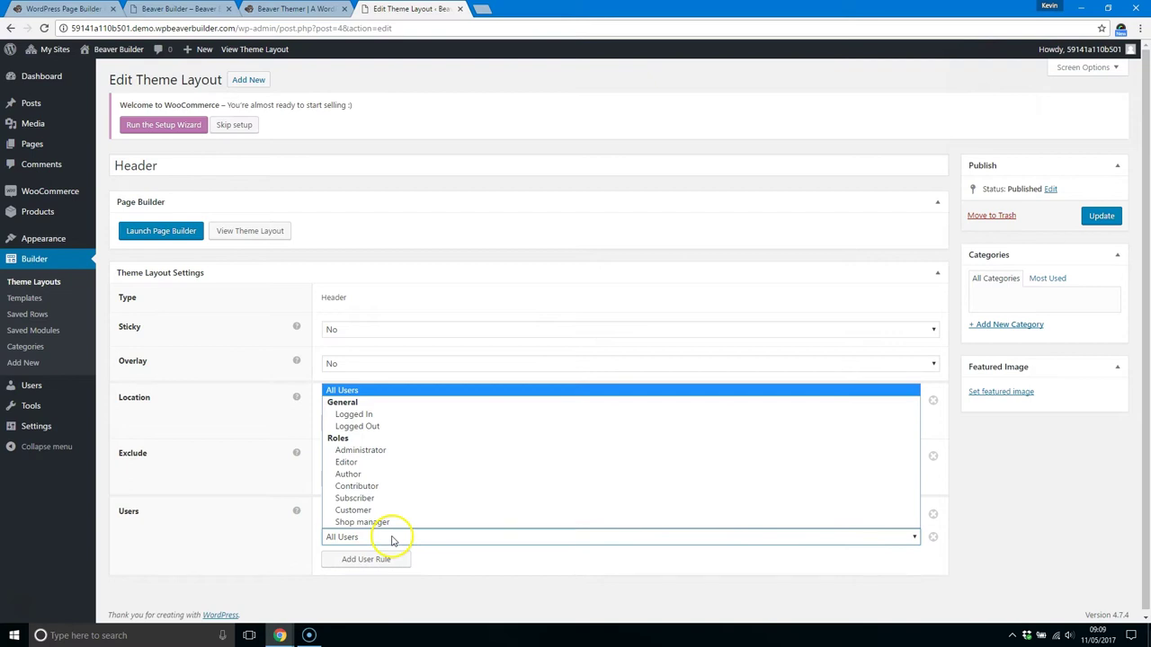
{"action": "left_click", "coordinate": [347, 462]}
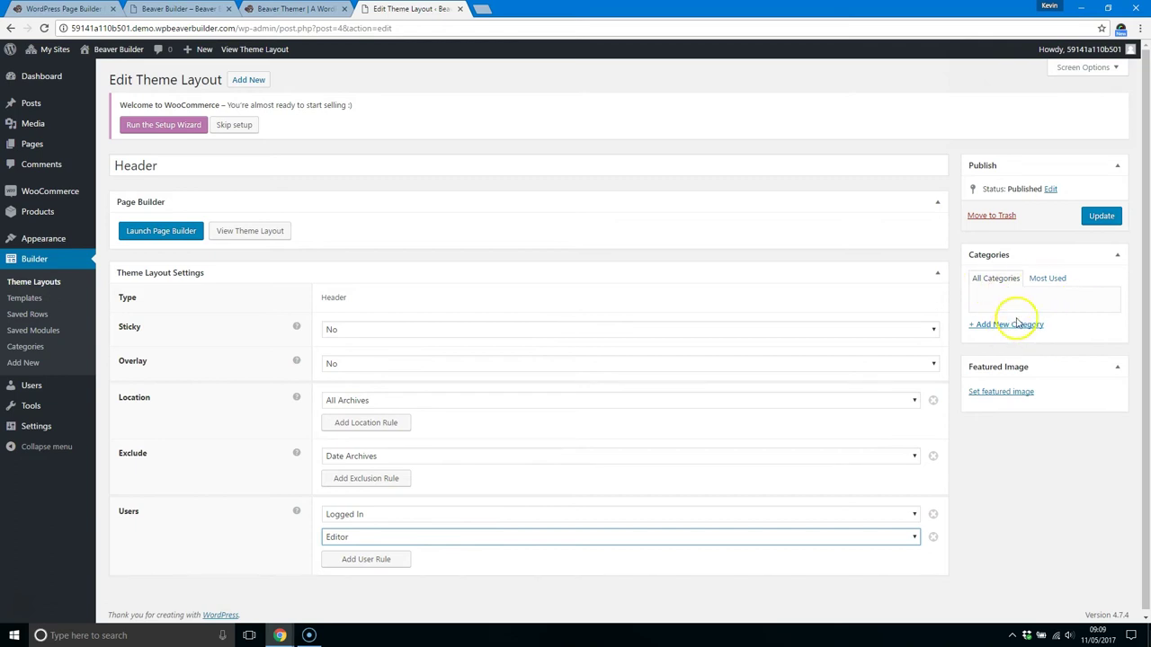
Step: Launch the page builder for the Header layout and look over its contact bar, site title and content area
{"action": "left_click", "coordinate": [163, 231]}
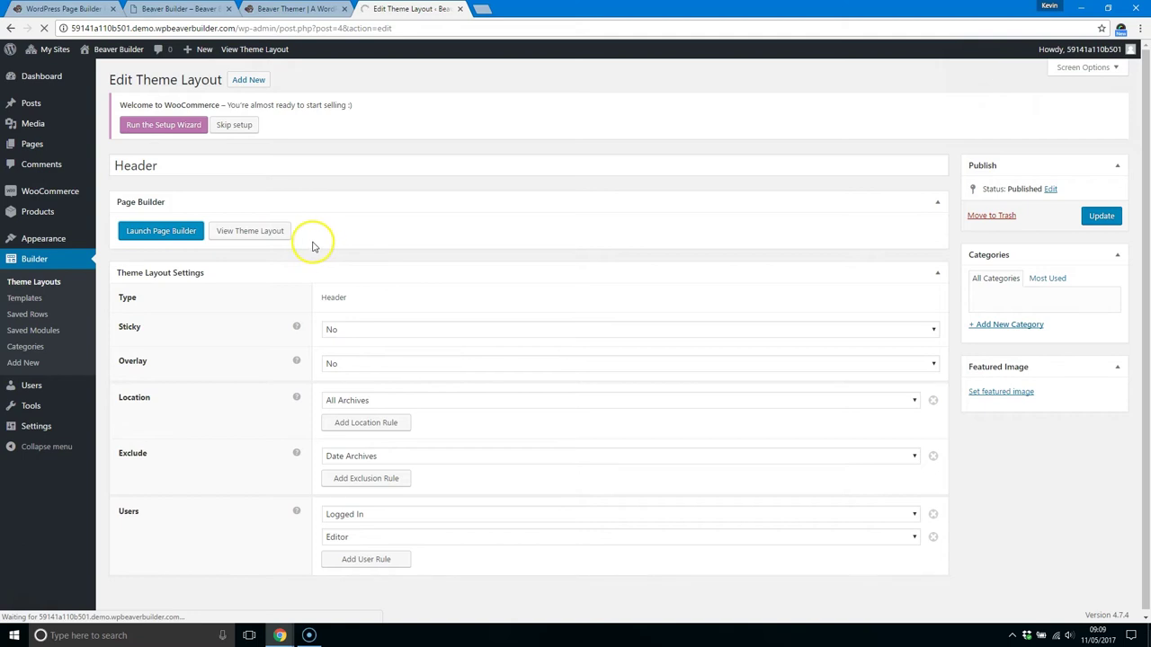
{"action": "left_click", "coordinate": [178, 9]}
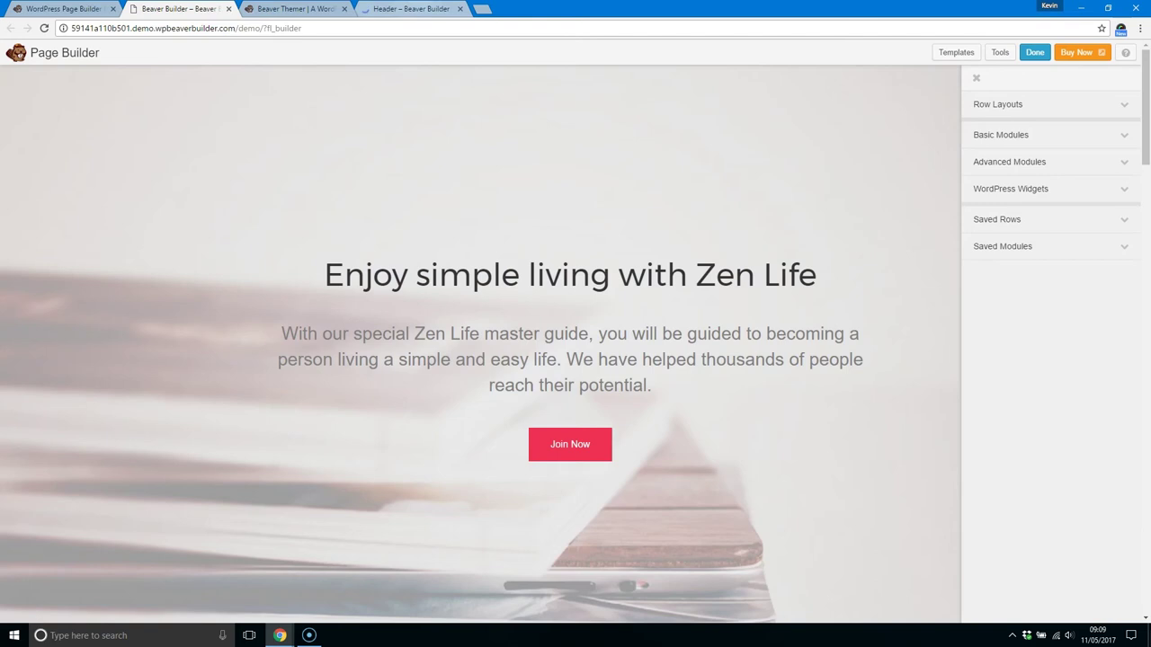
{"action": "left_click", "coordinate": [409, 9]}
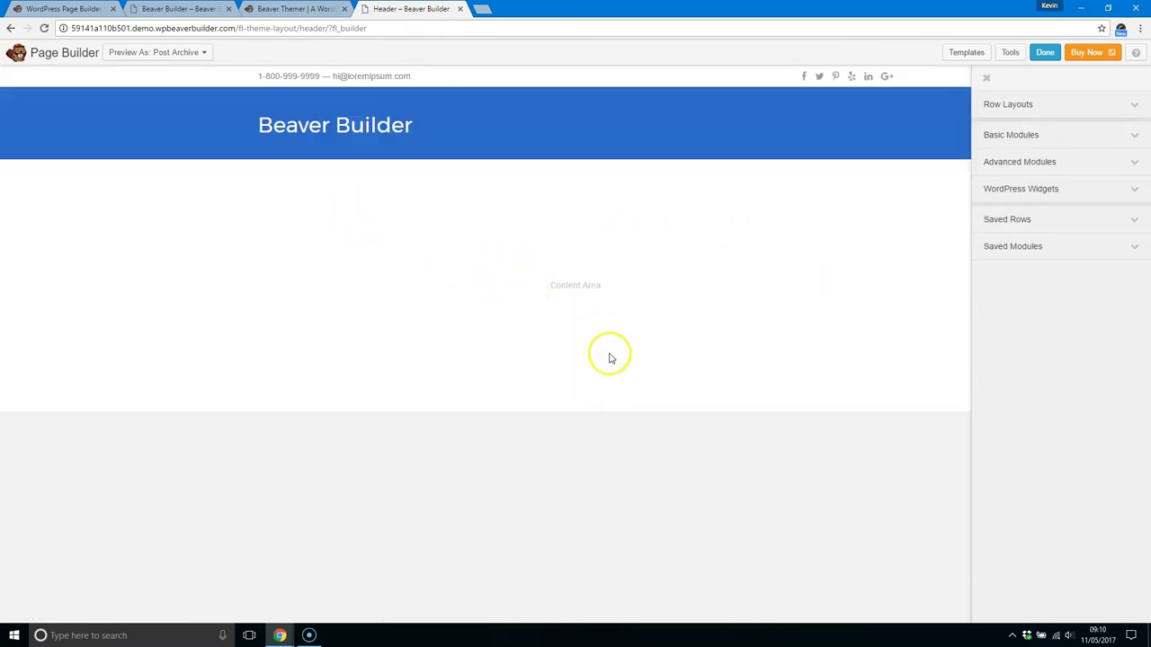
{"action": "mouse_move", "coordinate": [314, 141]}
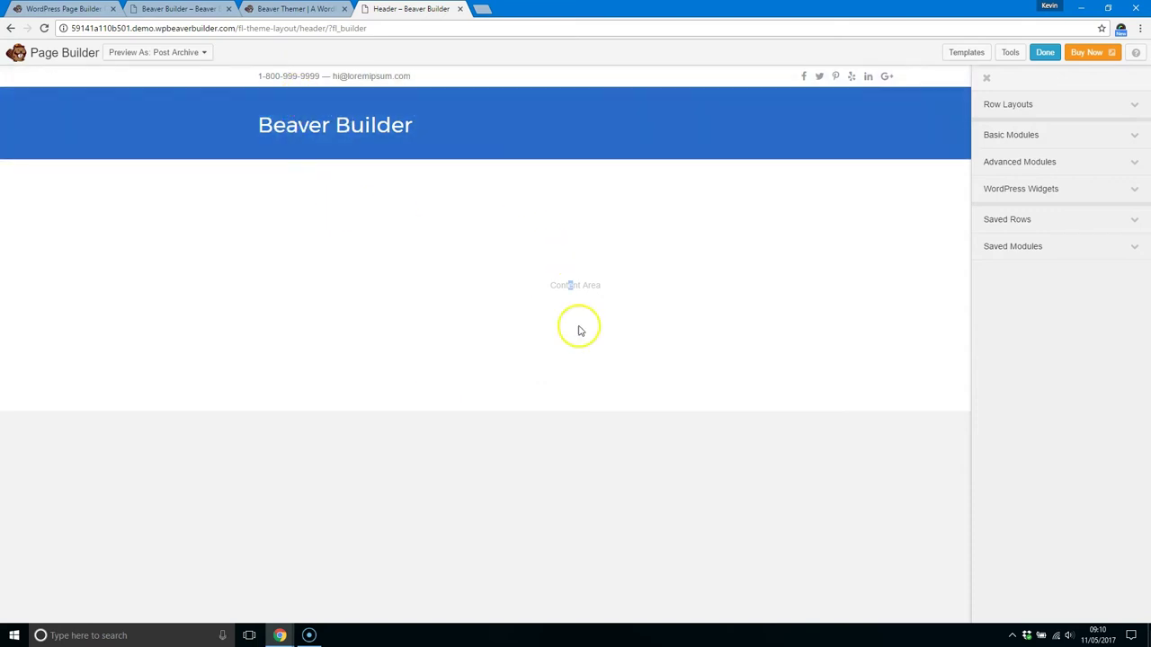
{"action": "left_click_drag", "start_coordinate": [617, 288], "coordinate": [539, 290]}
{"action": "mouse_move", "coordinate": [261, 125]}
{"action": "mouse_move", "coordinate": [304, 81]}
{"action": "mouse_move", "coordinate": [290, 115]}
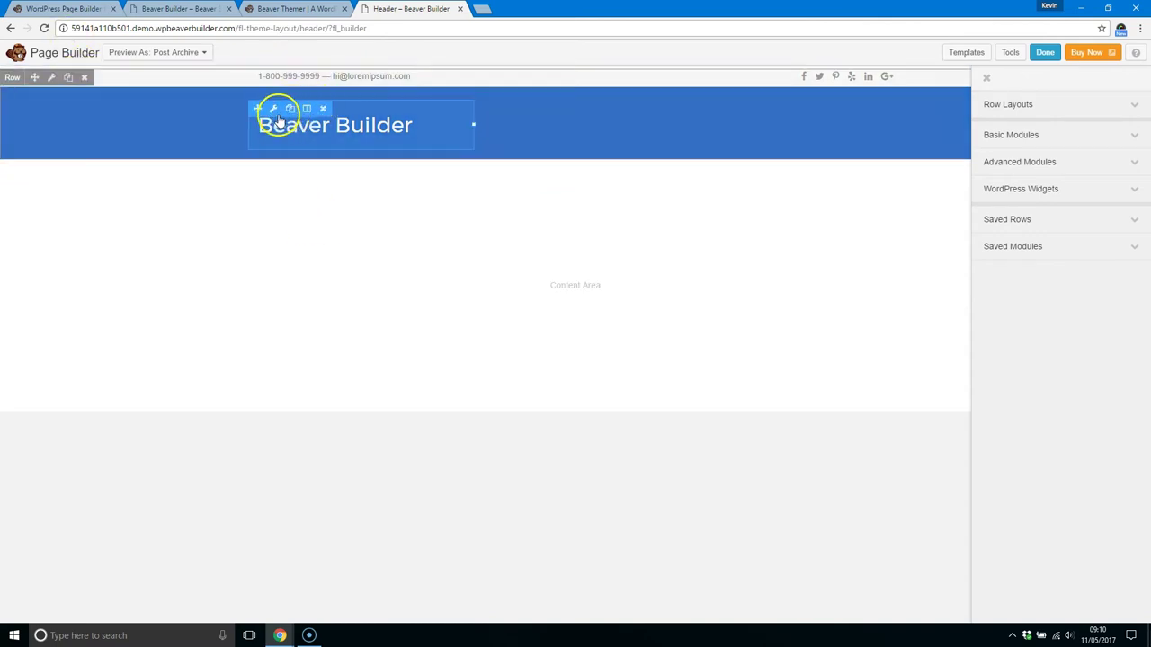
Step: Look through the general, style and advanced settings of the site title heading, and close them without saving
{"action": "left_click", "coordinate": [274, 111]}
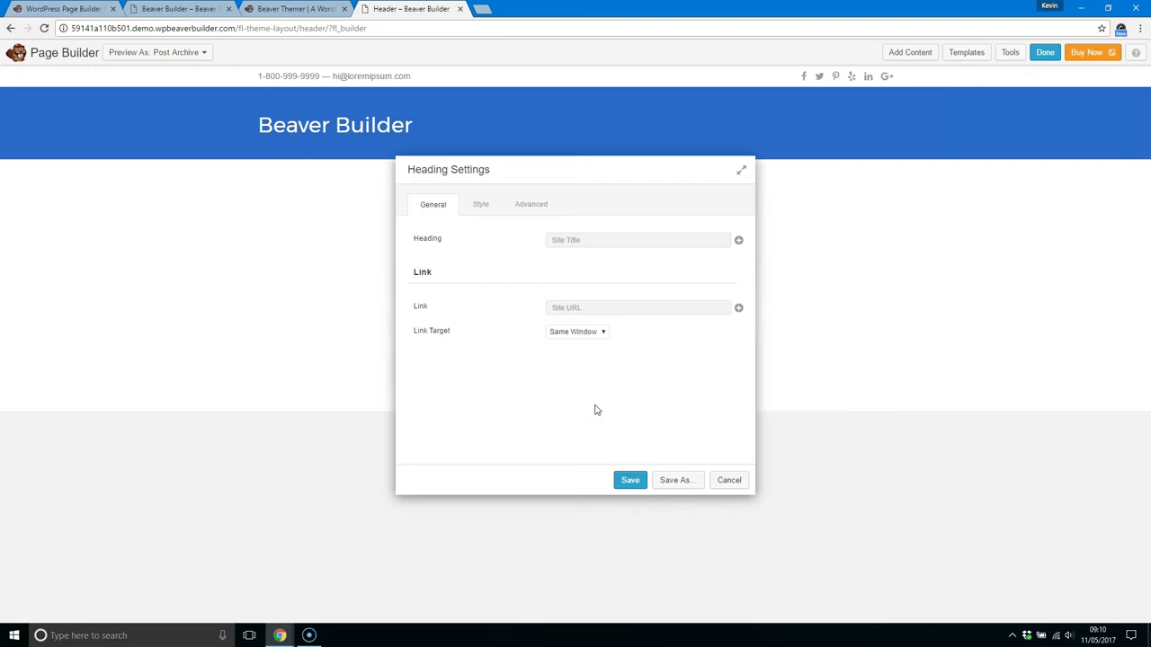
{"action": "left_click", "coordinate": [481, 209]}
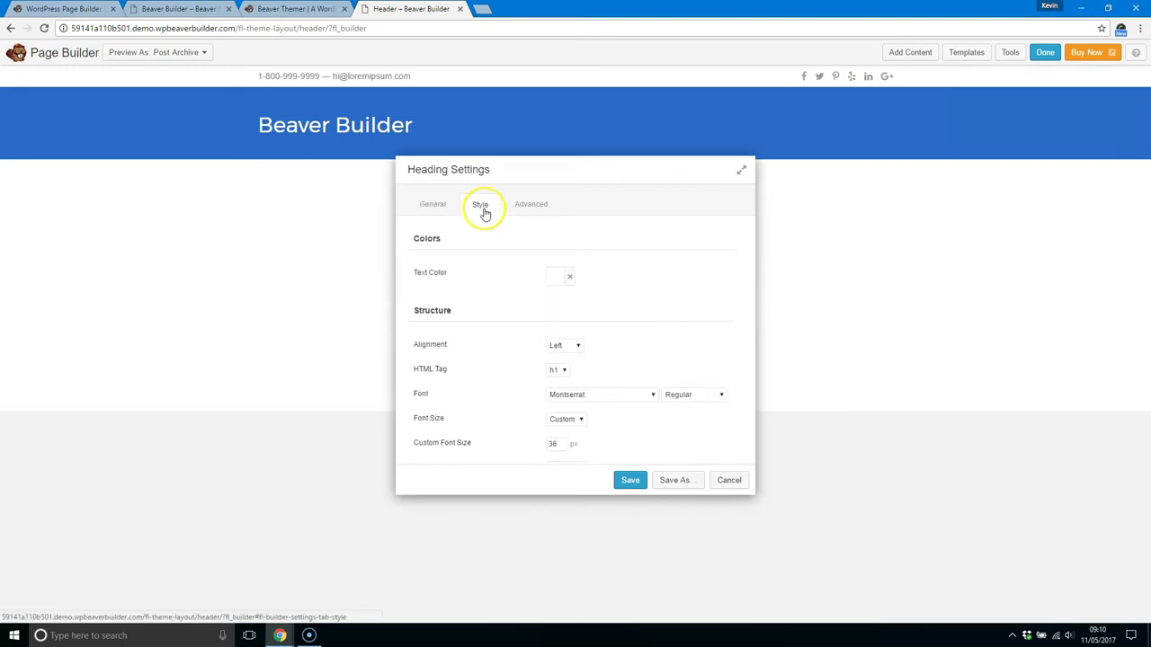
{"action": "left_click", "coordinate": [531, 208]}
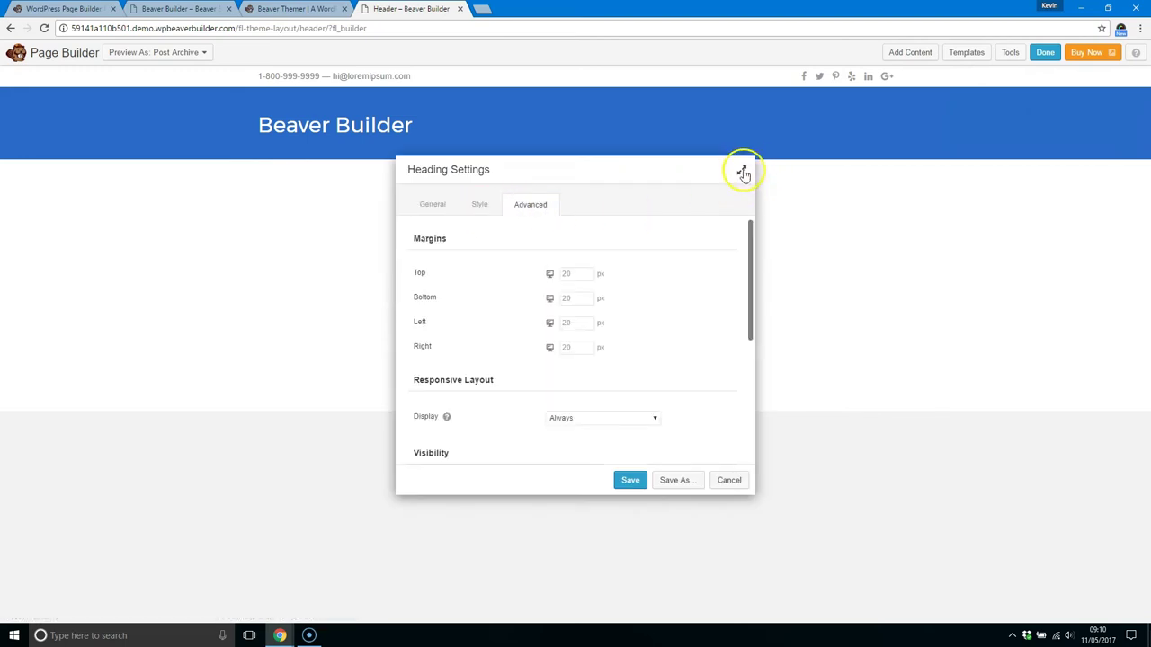
{"action": "left_click", "coordinate": [730, 480]}
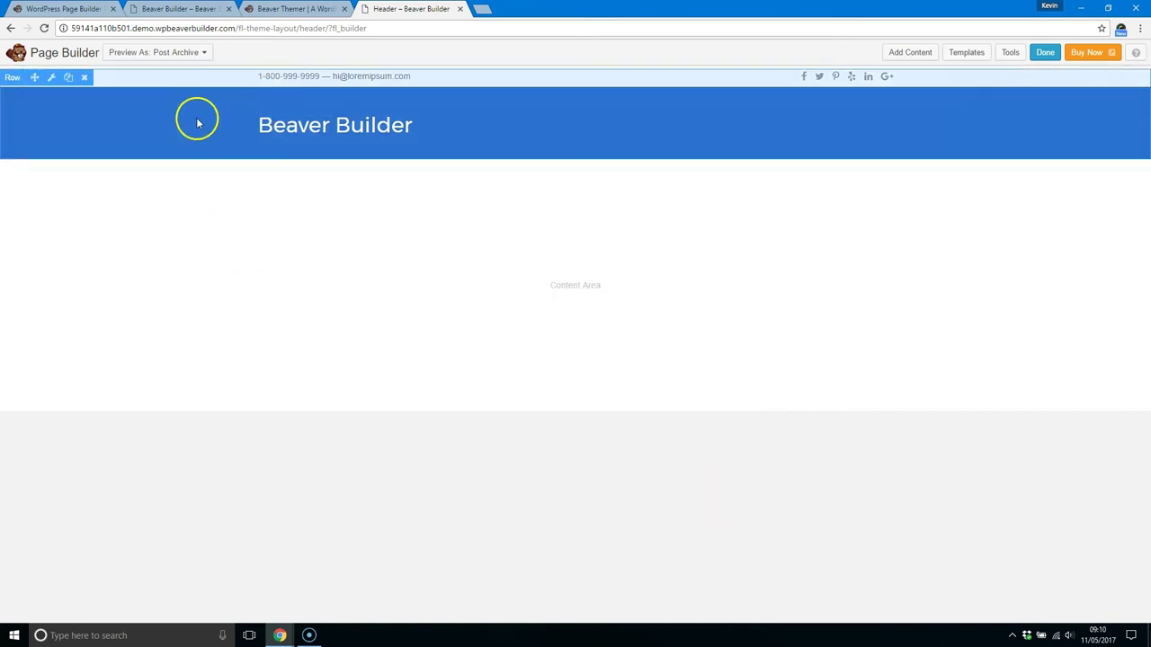
Step: Move the site title heading above the social icons in the contact row and delete the emptied blue row
{"action": "left_click_drag", "start_coordinate": [284, 127], "coordinate": [445, 121]}
{"action": "left_click_drag", "start_coordinate": [260, 107], "coordinate": [707, 120]}
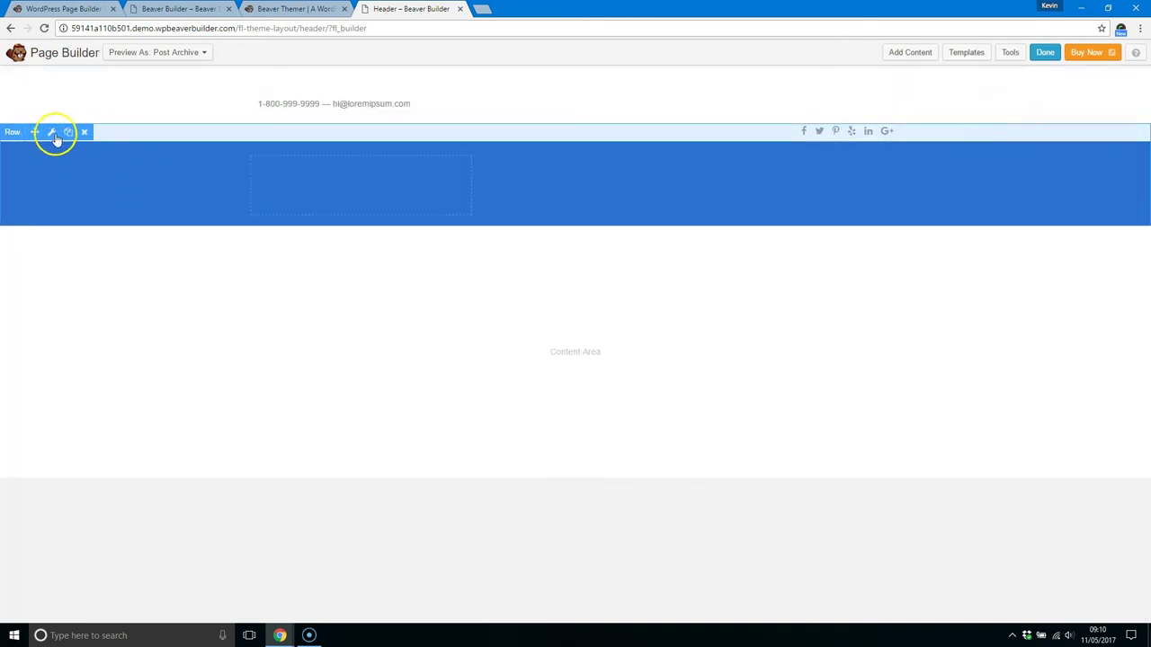
{"action": "left_click", "coordinate": [86, 133]}
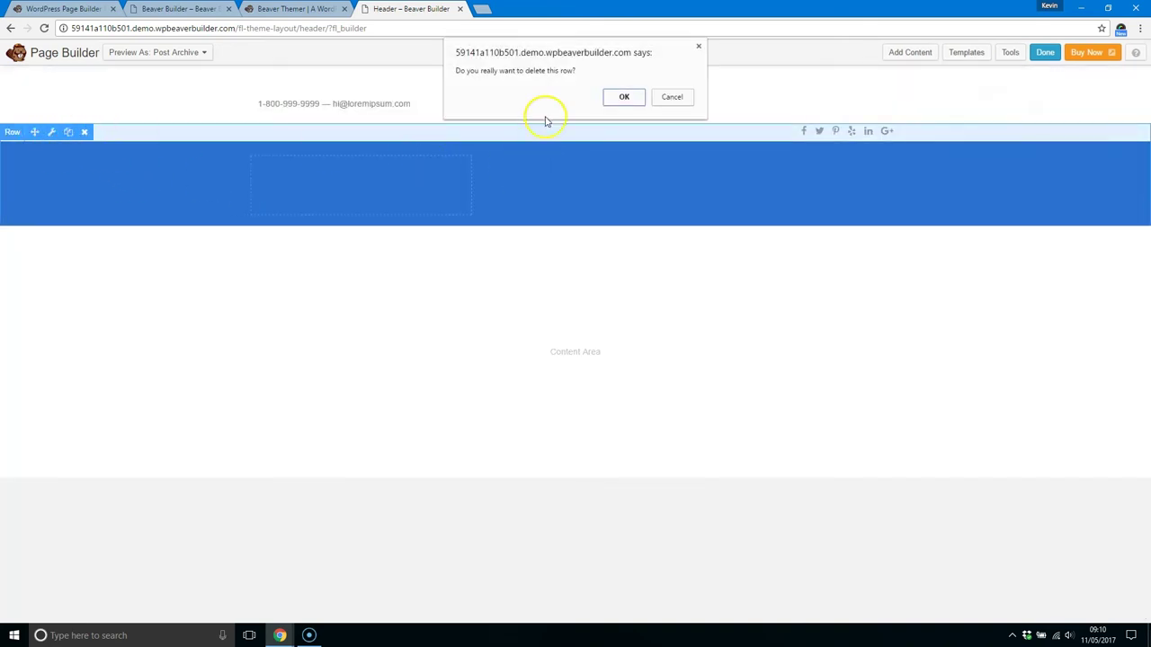
{"action": "left_click", "coordinate": [626, 99]}
Step: Show the content available for adding and look over the rearranged modules in the header row
{"action": "left_click", "coordinate": [888, 54]}
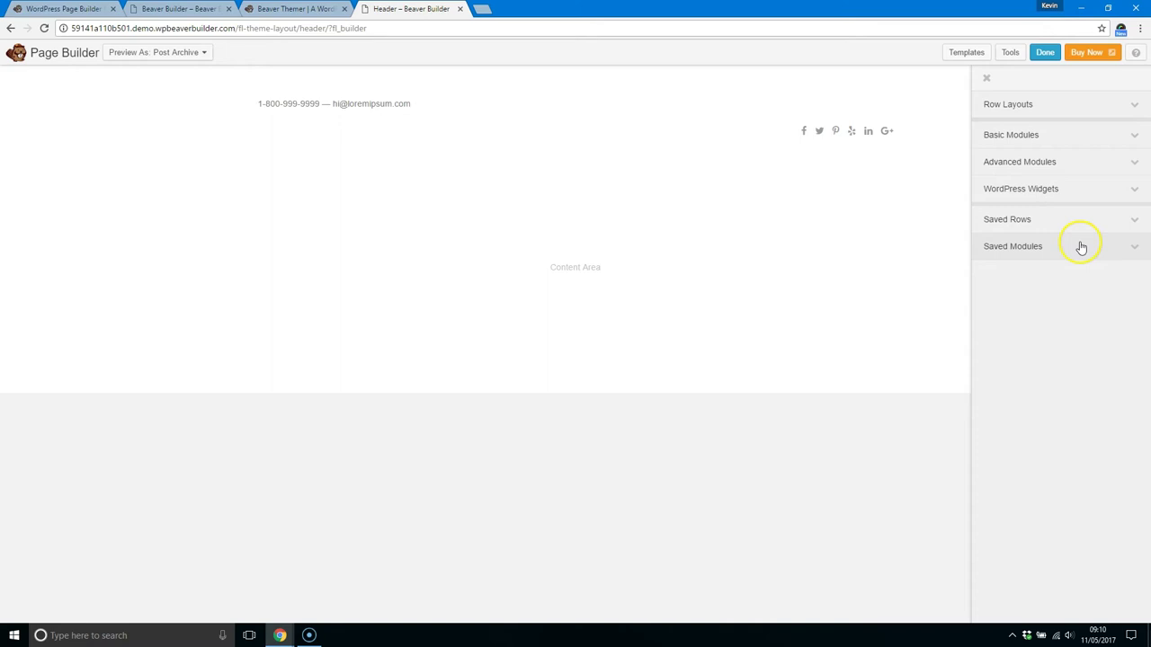
{"action": "mouse_move", "coordinate": [343, 110]}
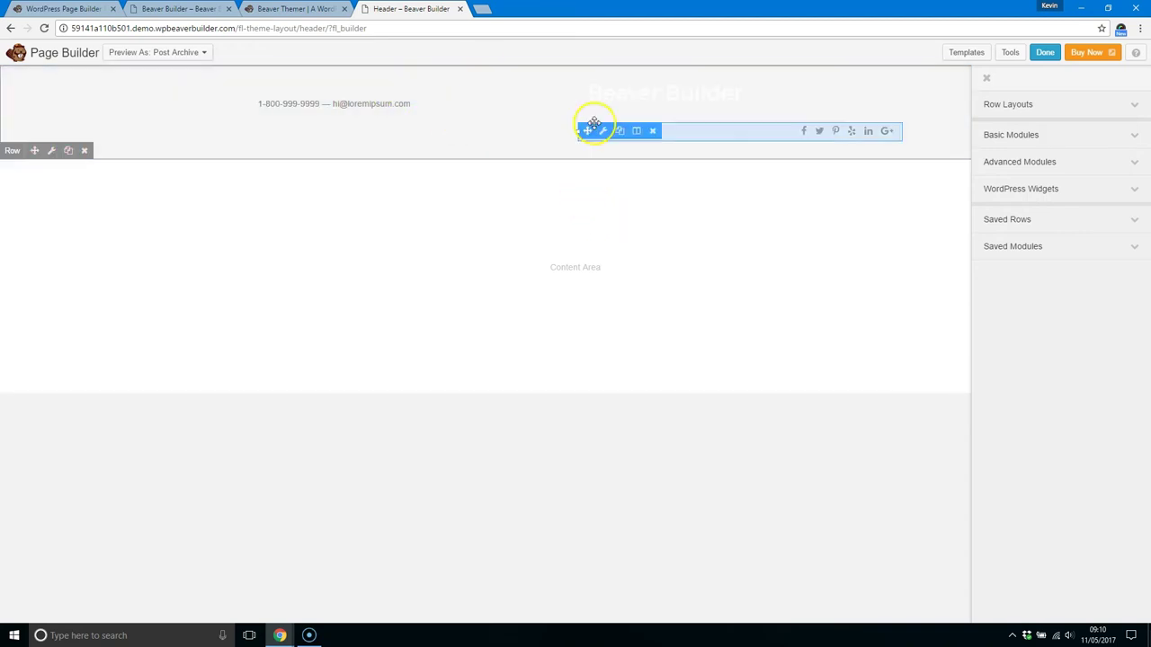
{"action": "mouse_move", "coordinate": [645, 133]}
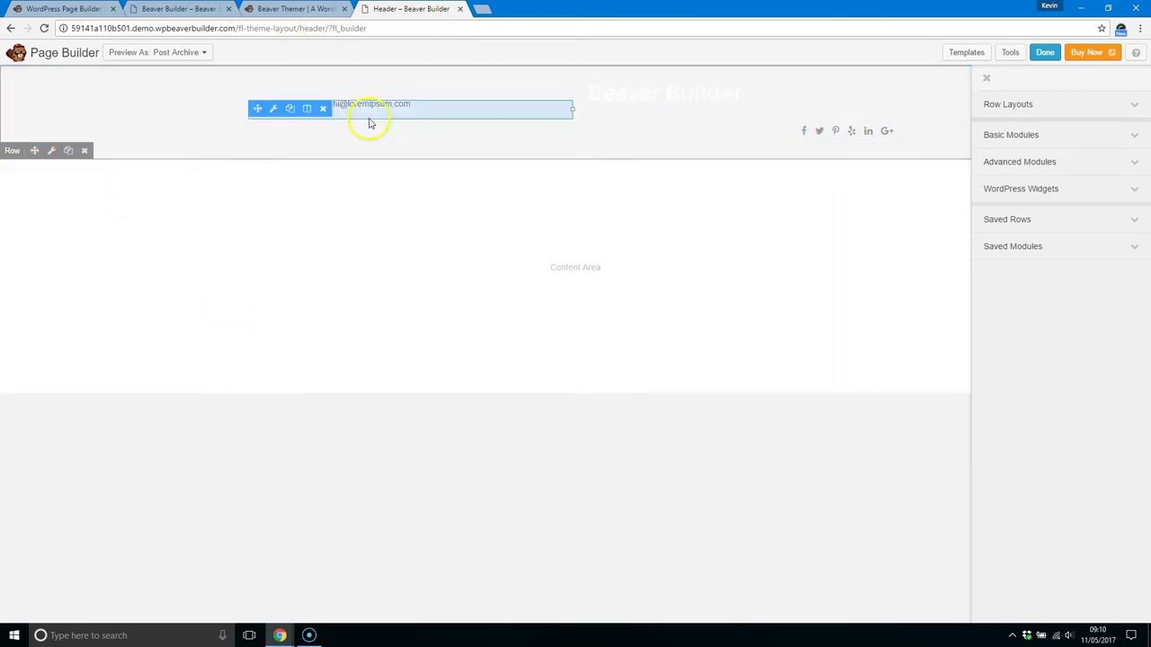
Step: Leave the page builder and go back to the list of theme layouts in the WordPress dashboard
{"action": "left_click", "coordinate": [289, 9]}
{"action": "left_click", "coordinate": [412, 9]}
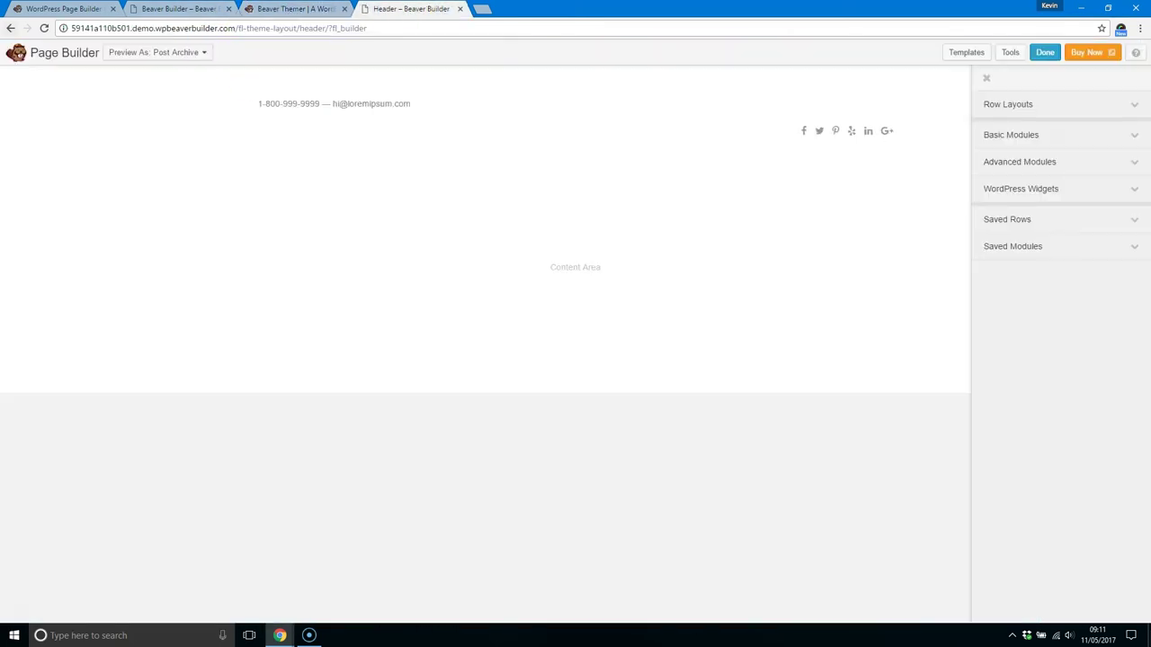
{"action": "left_click", "coordinate": [11, 28]}
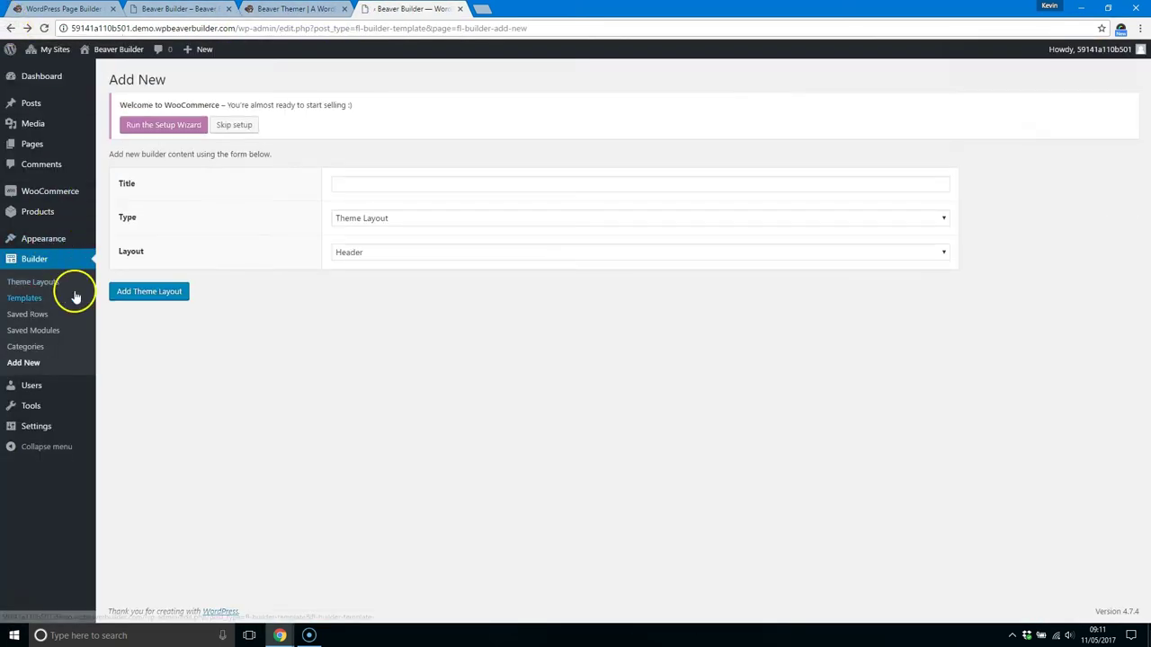
{"action": "left_click", "coordinate": [67, 285]}
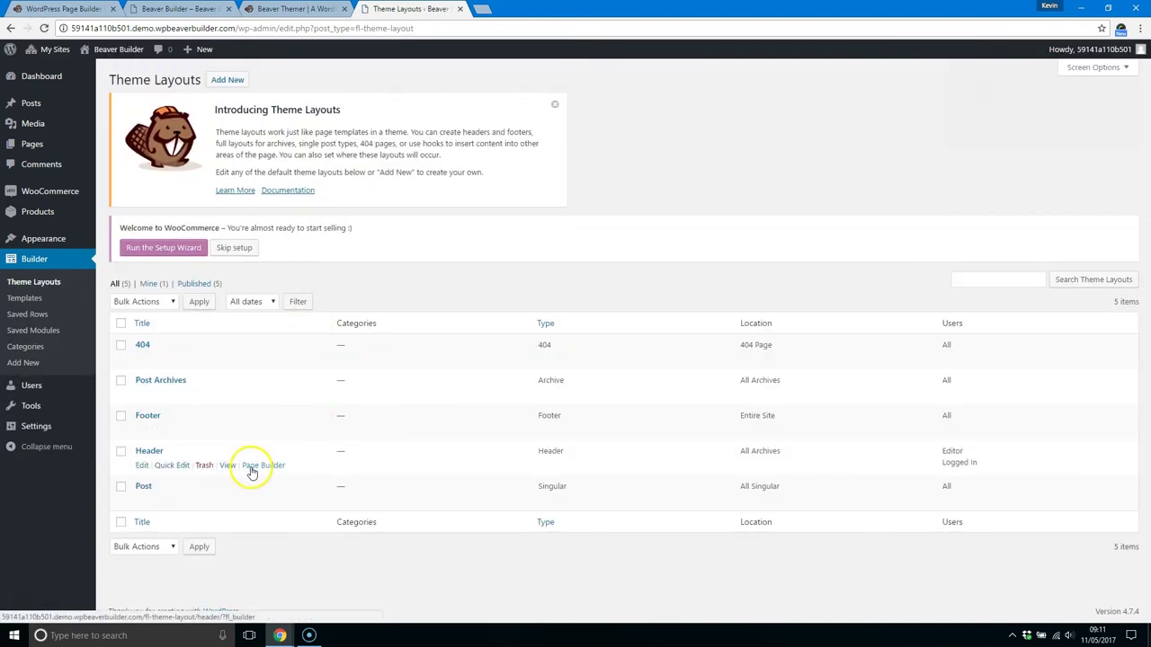
Step: Add a new saved builder template titled "Test template"
{"action": "left_click", "coordinate": [29, 298]}
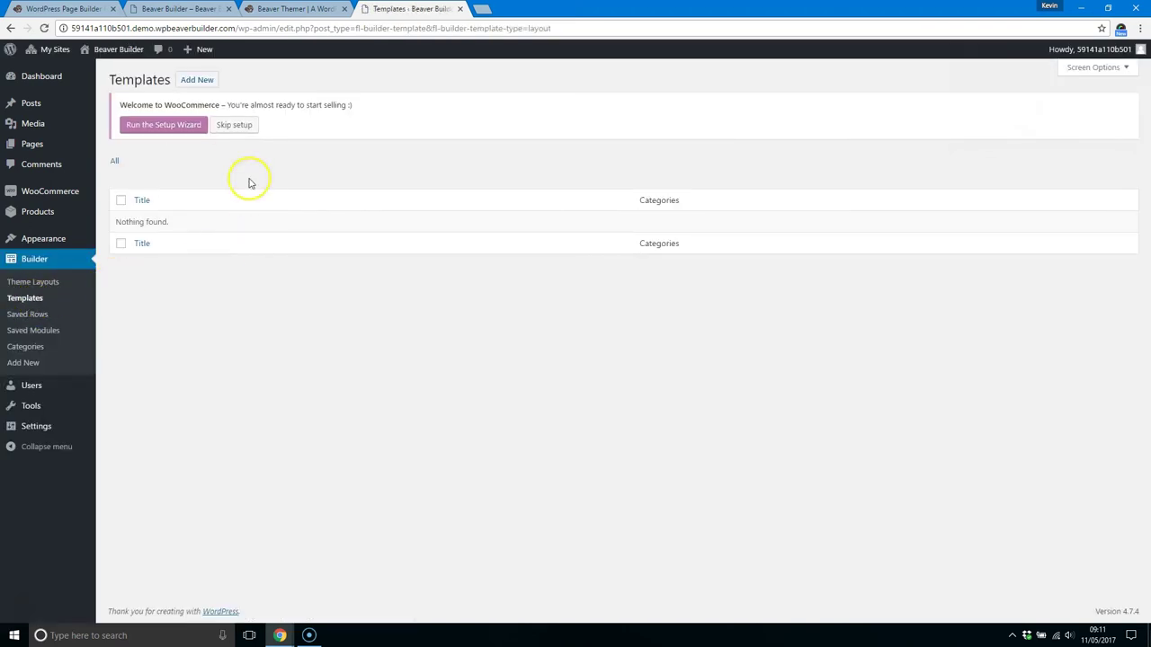
{"action": "left_click", "coordinate": [200, 88]}
{"action": "left_click", "coordinate": [428, 219]}
{"action": "left_click", "coordinate": [381, 174]}
{"action": "left_click", "coordinate": [373, 183]}
{"action": "type", "text": "Test template"}
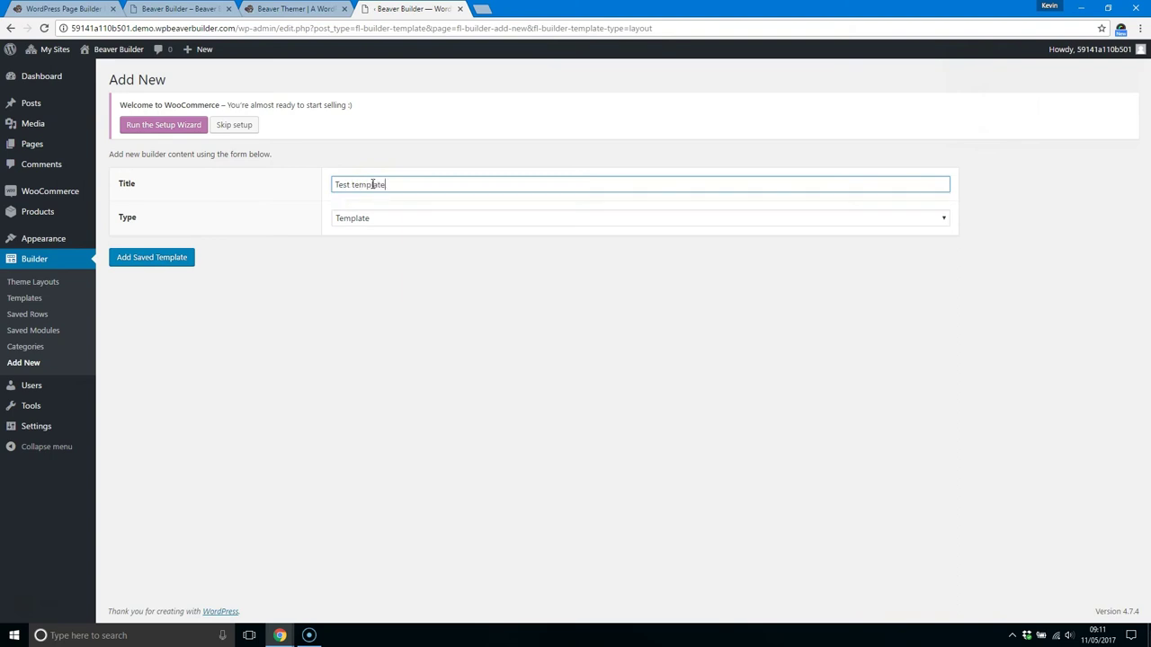
{"action": "left_click", "coordinate": [172, 261]}
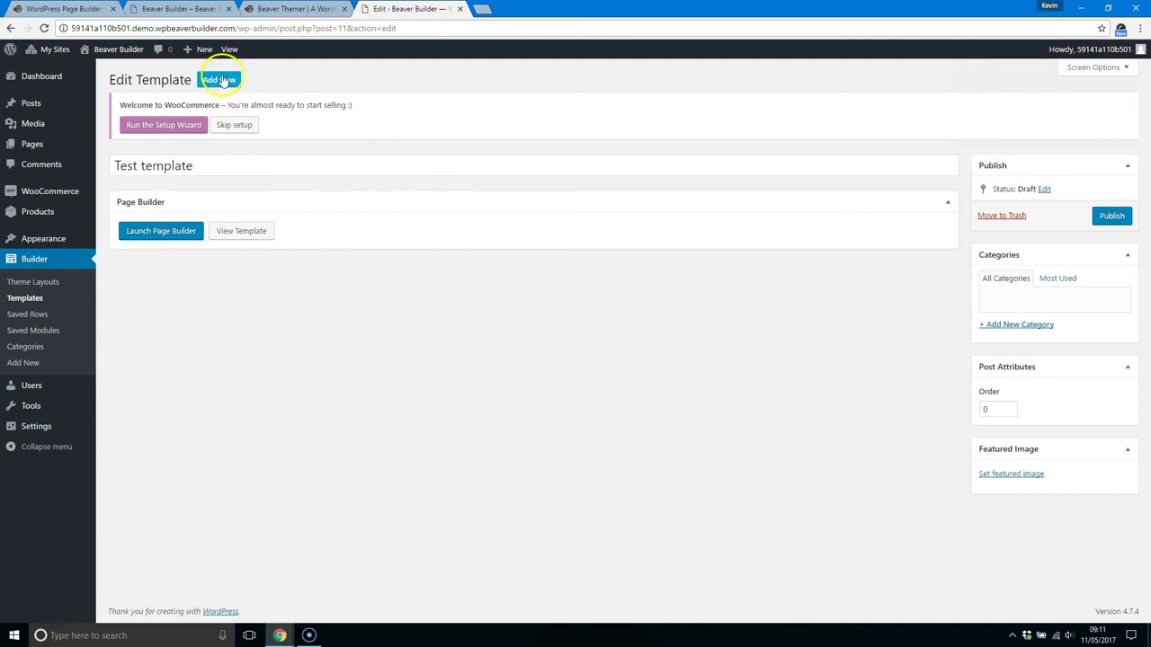
Step: Check the saved modules list and return to the theme layouts list
{"action": "left_click", "coordinate": [49, 331]}
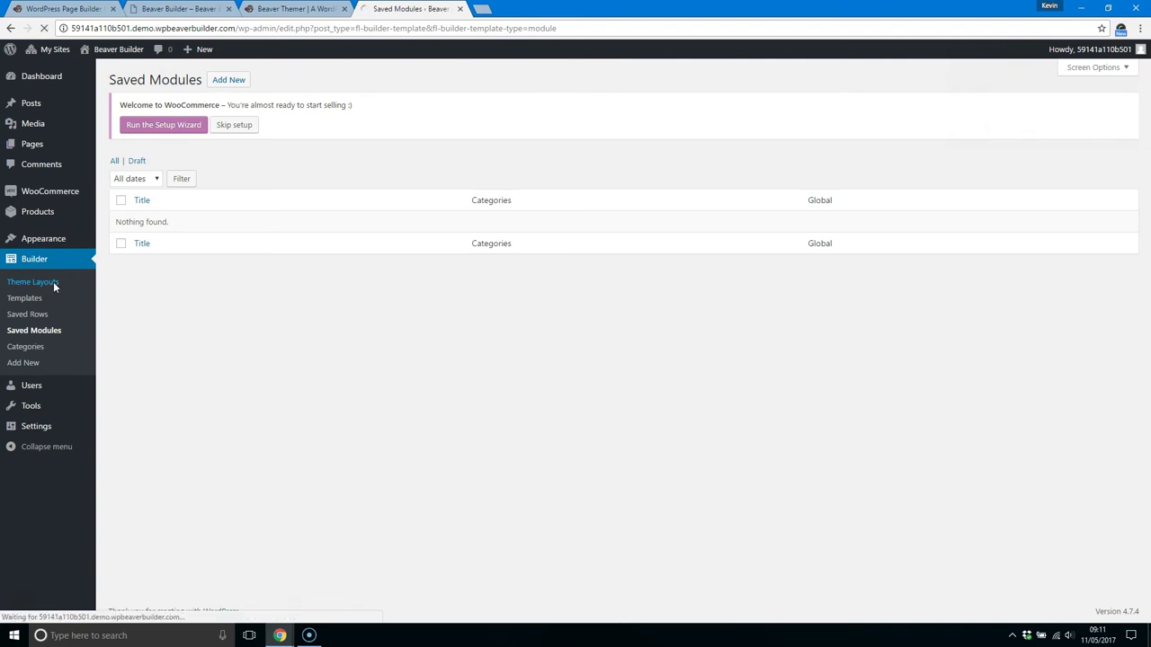
{"action": "left_click", "coordinate": [51, 259]}
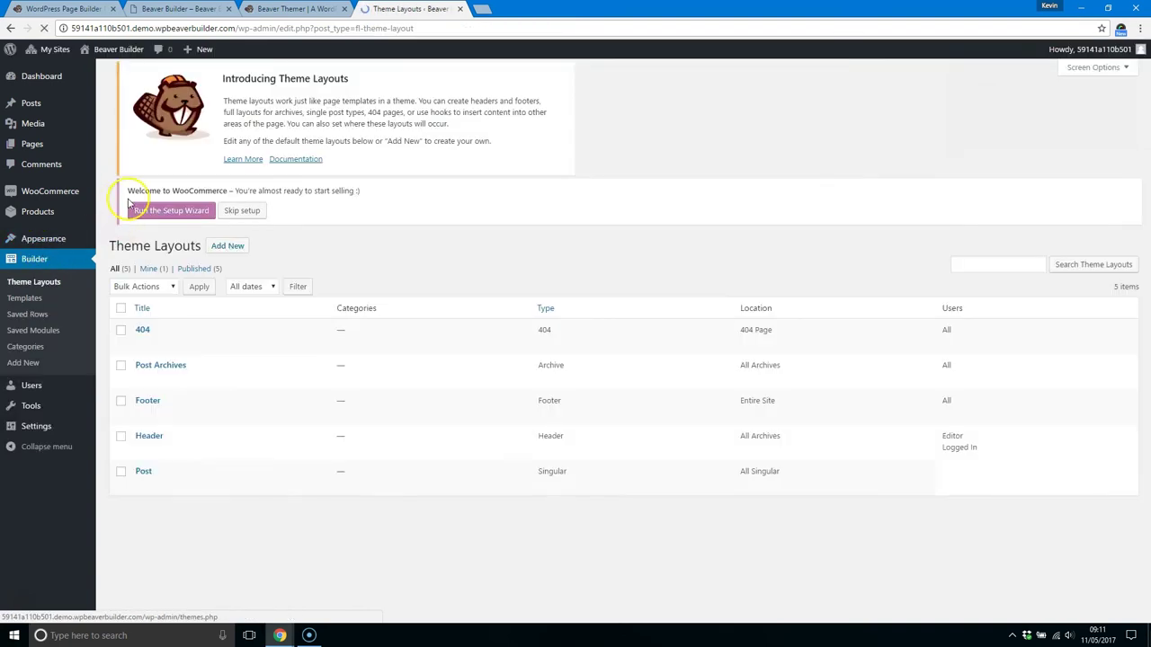
Step: Switch to the Beaver Themer product page and look over its sample layout settings and add-on description
{"action": "key", "text": "ctrl+shift+Tab"}
{"action": "scroll", "coordinate": [441, 410], "scroll_direction": "down", "scroll_amount": 3}
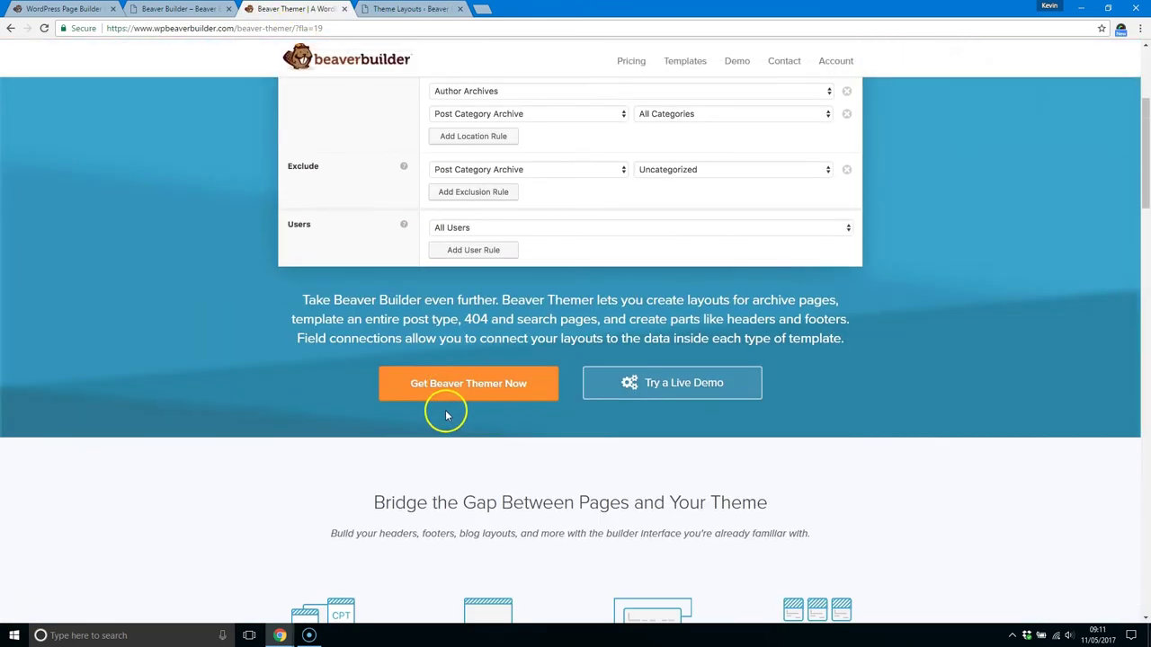
{"action": "scroll", "coordinate": [445, 415], "scroll_direction": "up", "scroll_amount": 2}
{"action": "scroll", "coordinate": [445, 415], "scroll_direction": "up", "scroll_amount": 1}
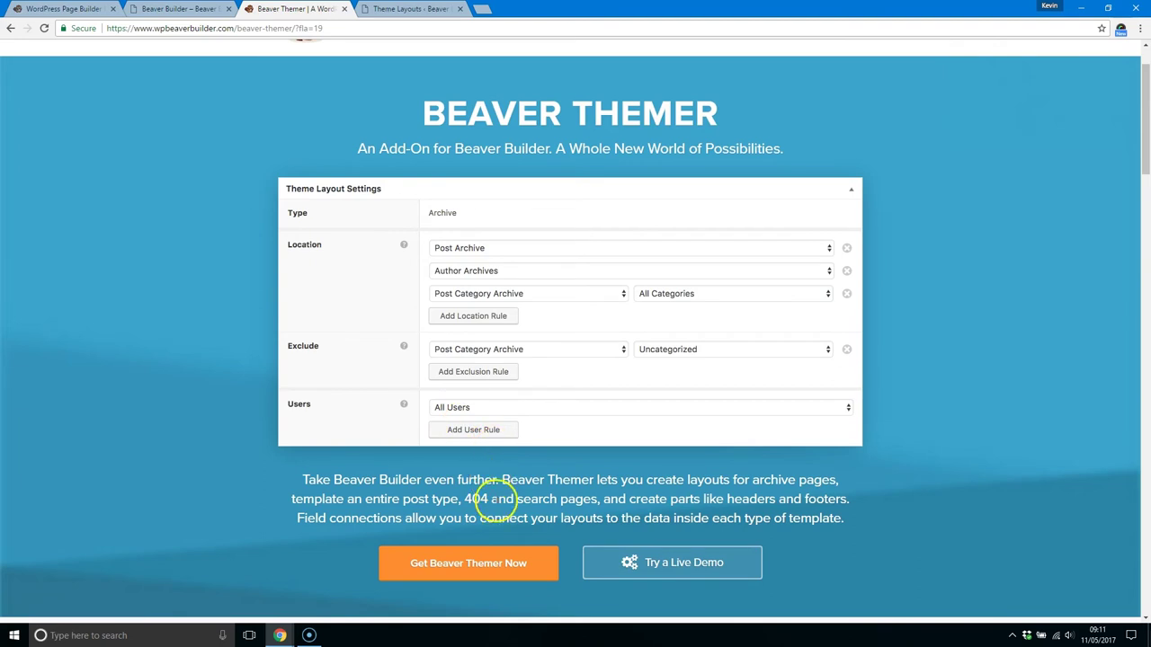
{"action": "left_click", "coordinate": [414, 9]}
{"action": "left_click", "coordinate": [305, 9]}
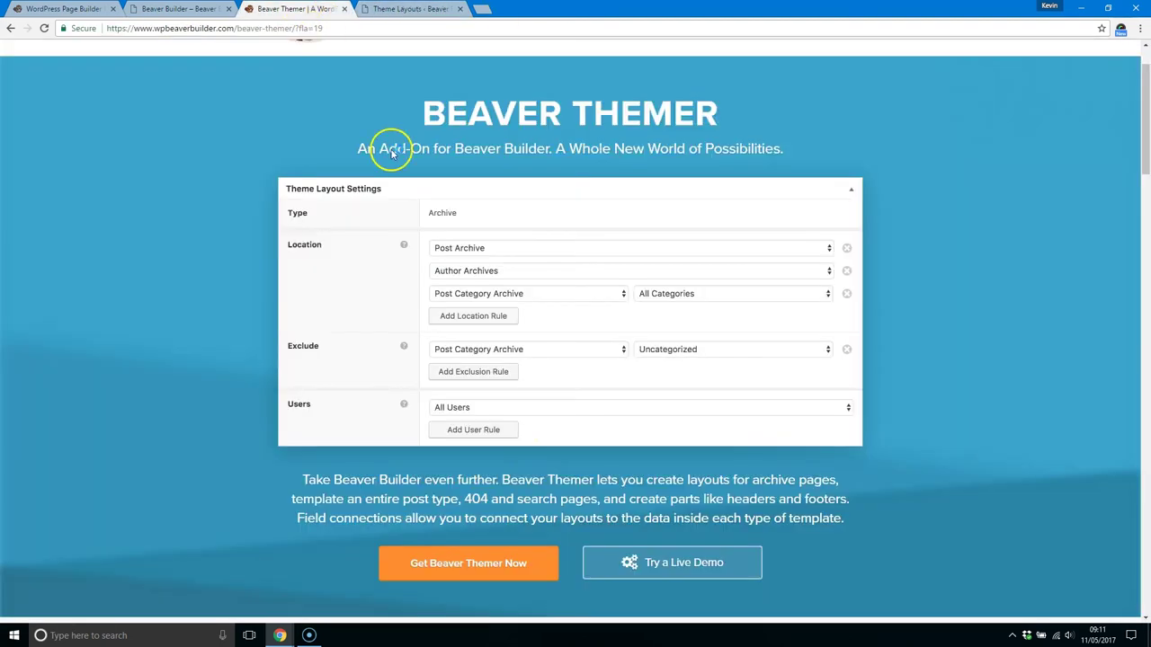
Step: Read the Beaver Themer product description and the Field Connections paragraph in the "Connect Your Data" section
{"action": "left_click_drag", "start_coordinate": [403, 500], "coordinate": [526, 500]}
{"action": "left_click", "coordinate": [380, 491]}
{"action": "left_click_drag", "start_coordinate": [456, 500], "coordinate": [595, 505]}
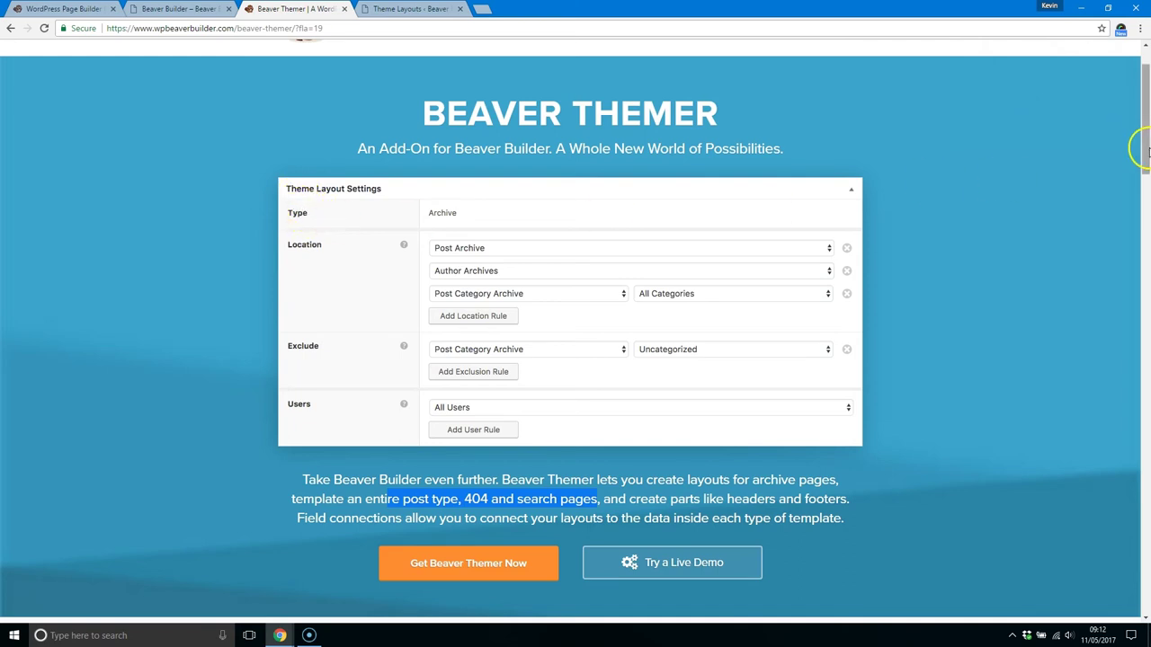
{"action": "left_click_drag", "start_coordinate": [1139, 144], "coordinate": [1094, 349]}
{"action": "scroll", "coordinate": [1094, 349], "scroll_direction": "up", "scroll_amount": 1}
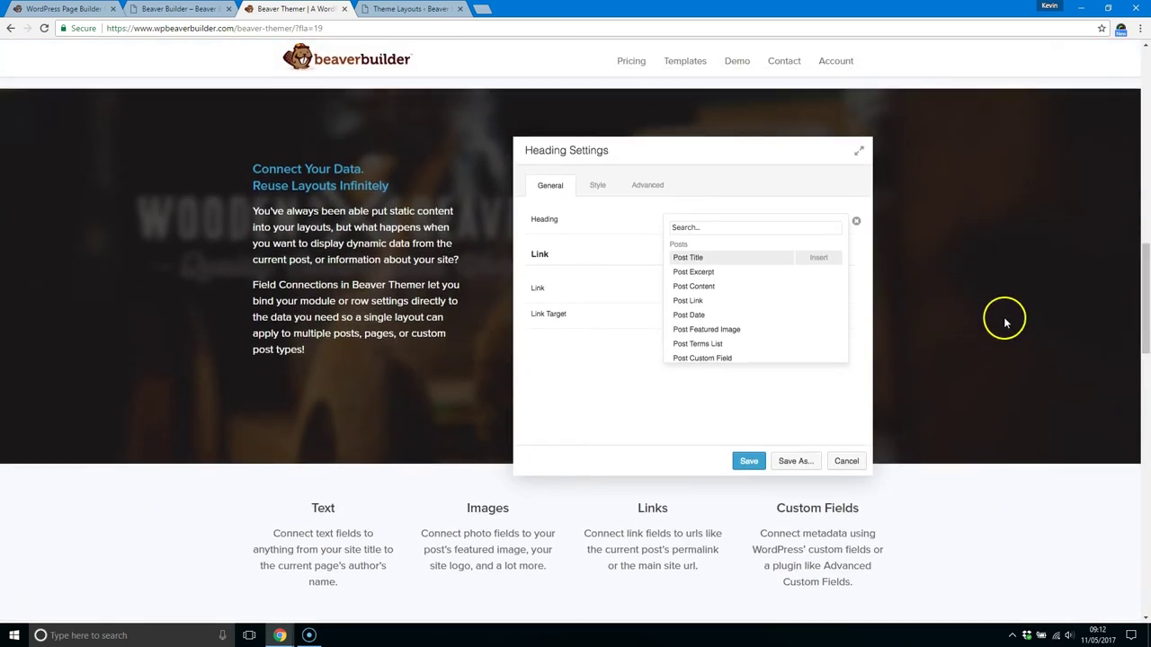
{"action": "left_click_drag", "start_coordinate": [253, 288], "coordinate": [331, 290]}
Step: Open the Header theme layout for editing from the WordPress theme layouts list and launch it in the page builder
{"action": "left_click", "coordinate": [413, 8]}
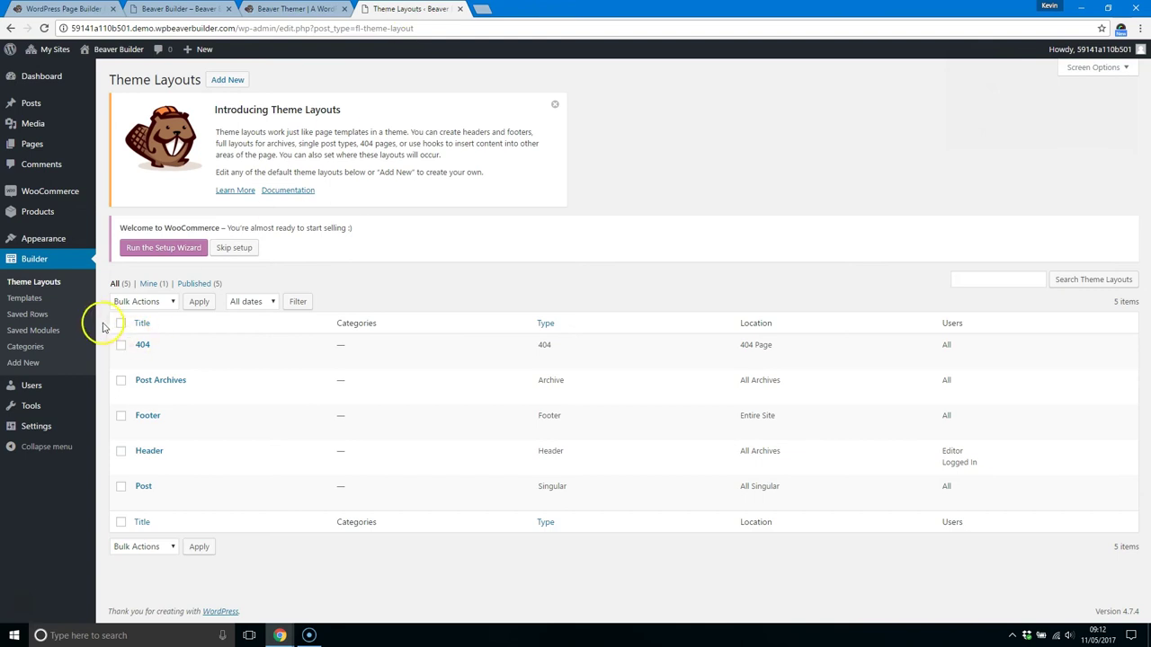
{"action": "mouse_move", "coordinate": [155, 506]}
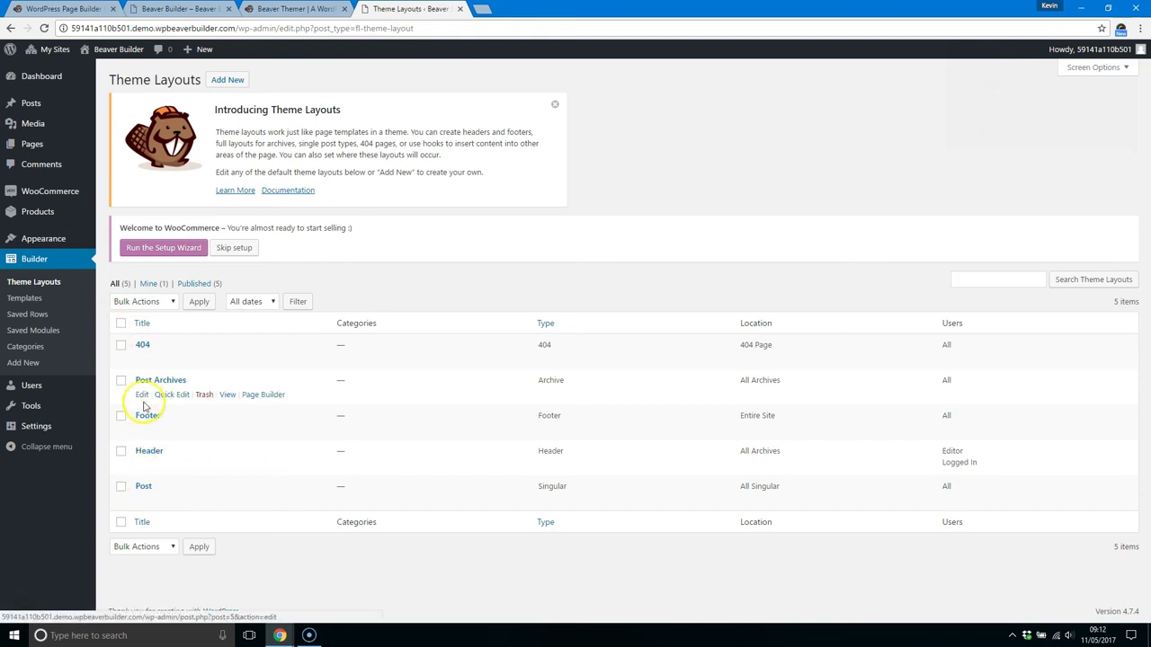
{"action": "left_click", "coordinate": [142, 466]}
{"action": "left_click", "coordinate": [263, 11]}
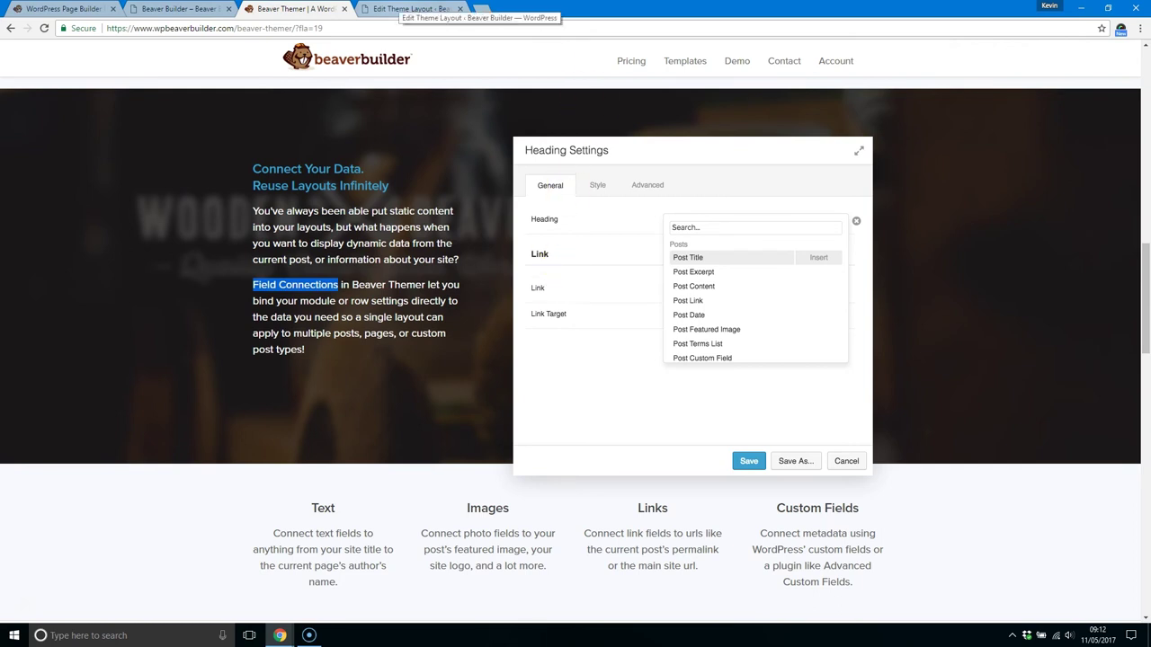
{"action": "left_click", "coordinate": [409, 9]}
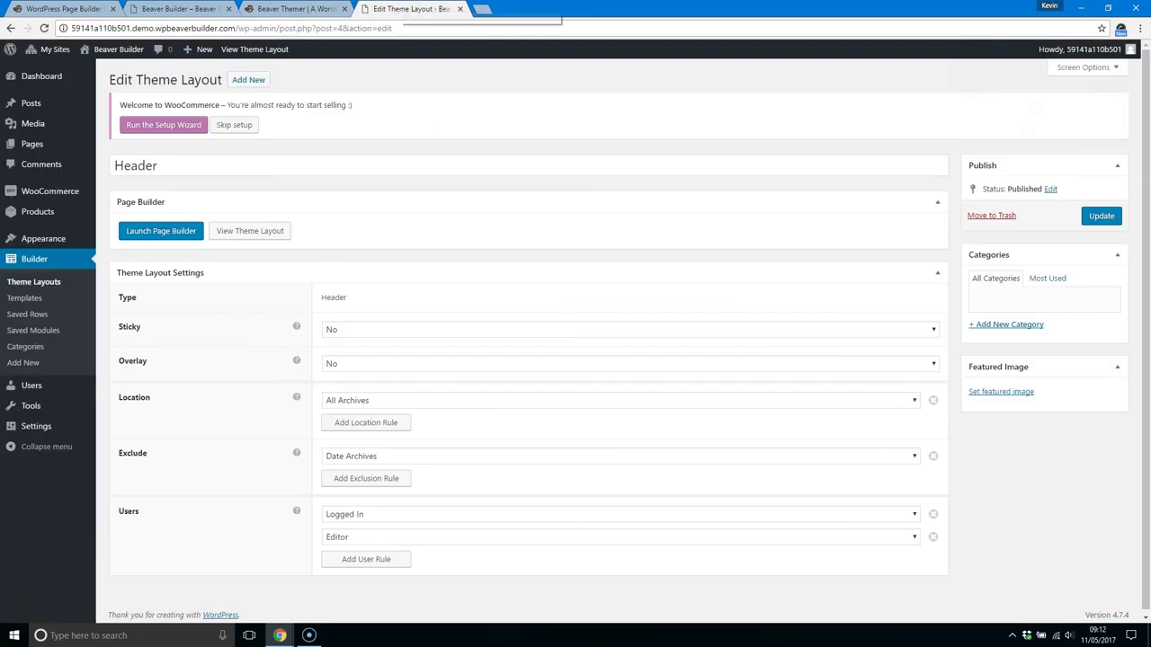
{"action": "left_click", "coordinate": [178, 231]}
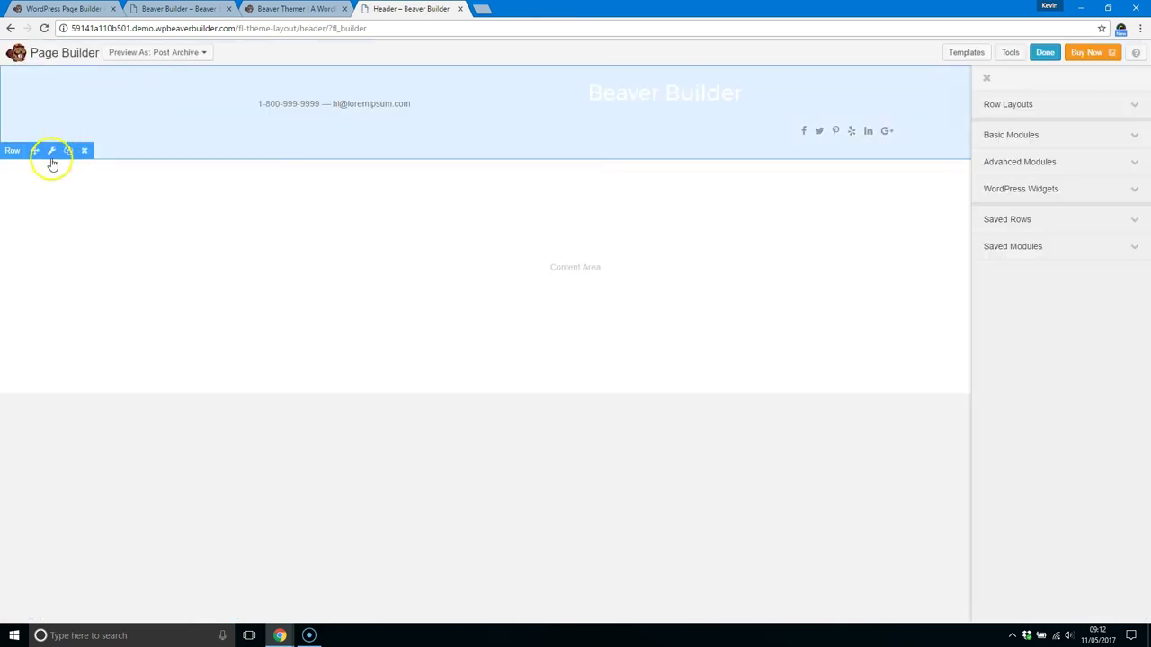
Step: Check the settings of the header row and of its contact details module, cancelling both without changes
{"action": "left_click", "coordinate": [51, 151]}
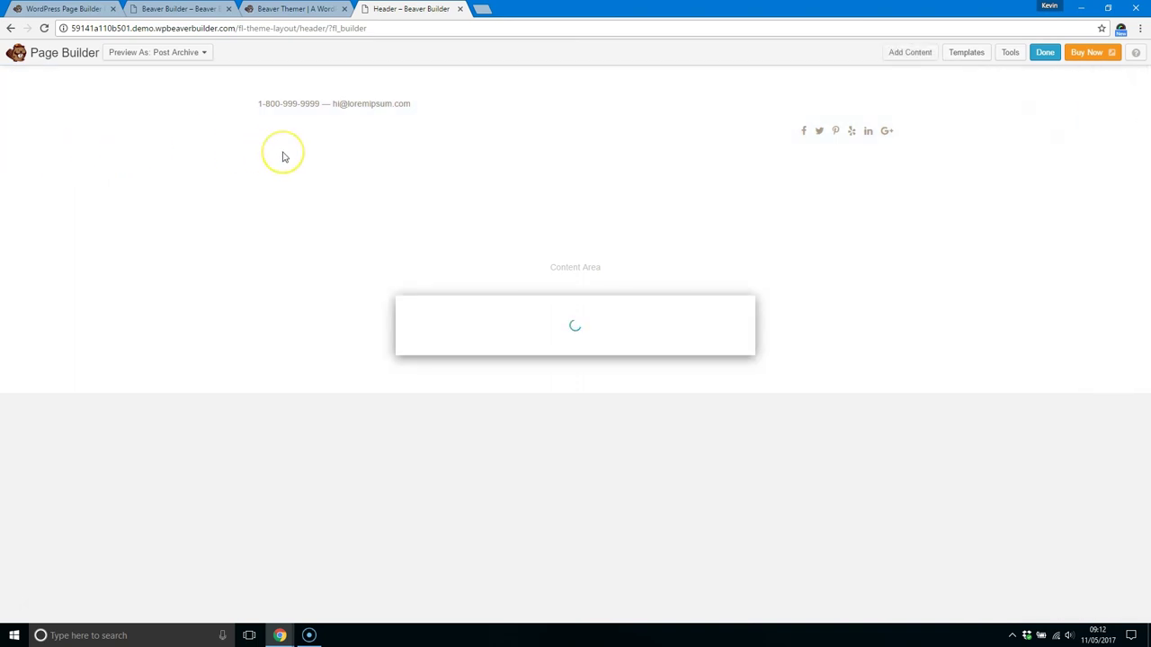
{"action": "left_click", "coordinate": [731, 478]}
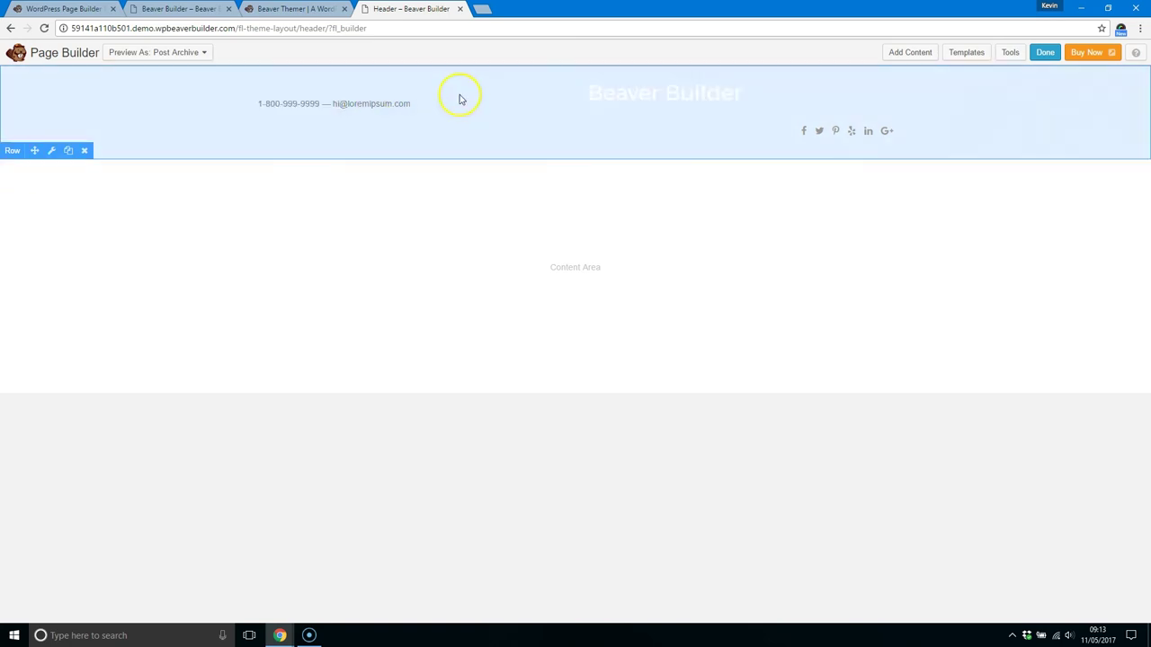
{"action": "left_click", "coordinate": [275, 112]}
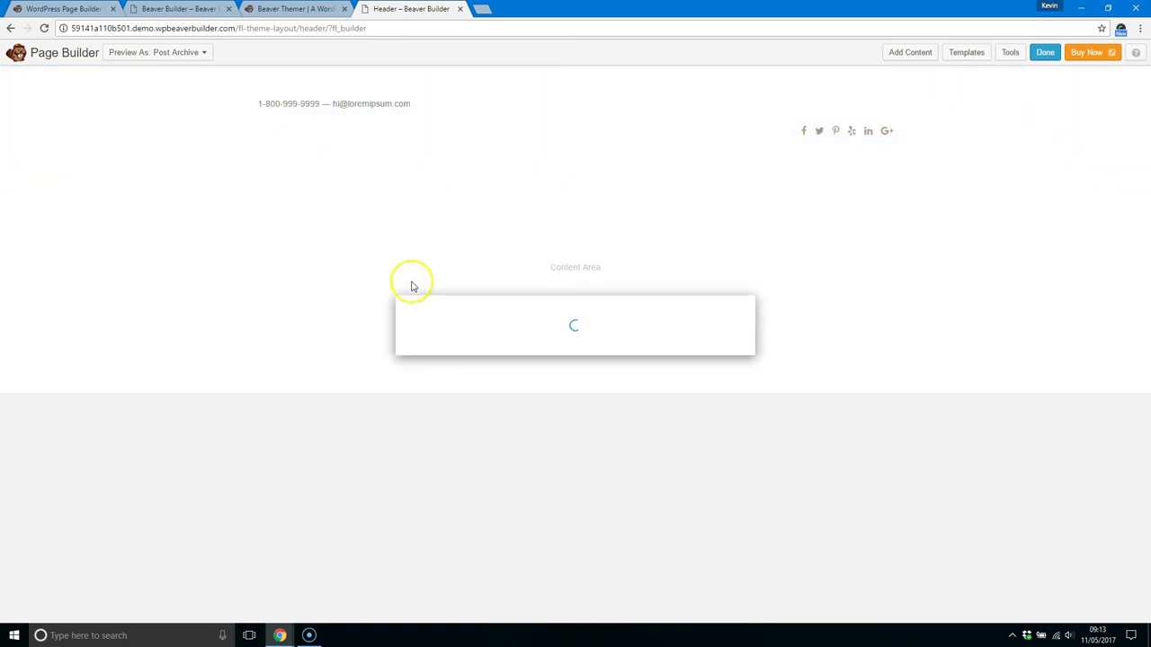
{"action": "left_click", "coordinate": [644, 477]}
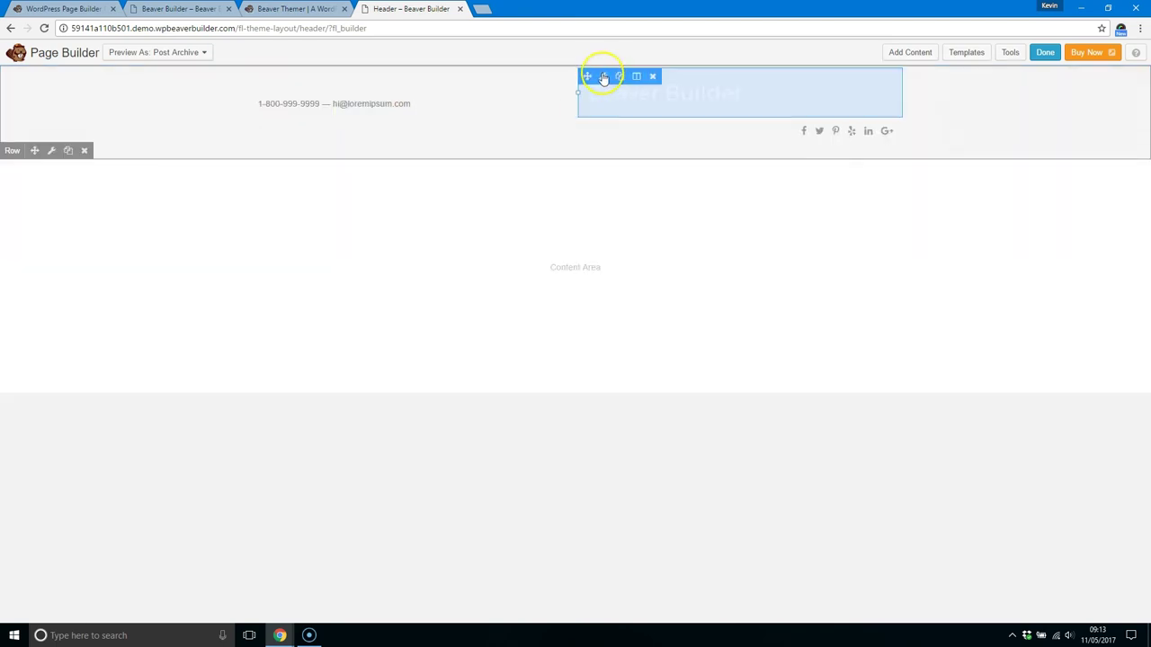
Step: Examine the field connections available for the site title heading, then cancel the heading settings
{"action": "left_click", "coordinate": [603, 78]}
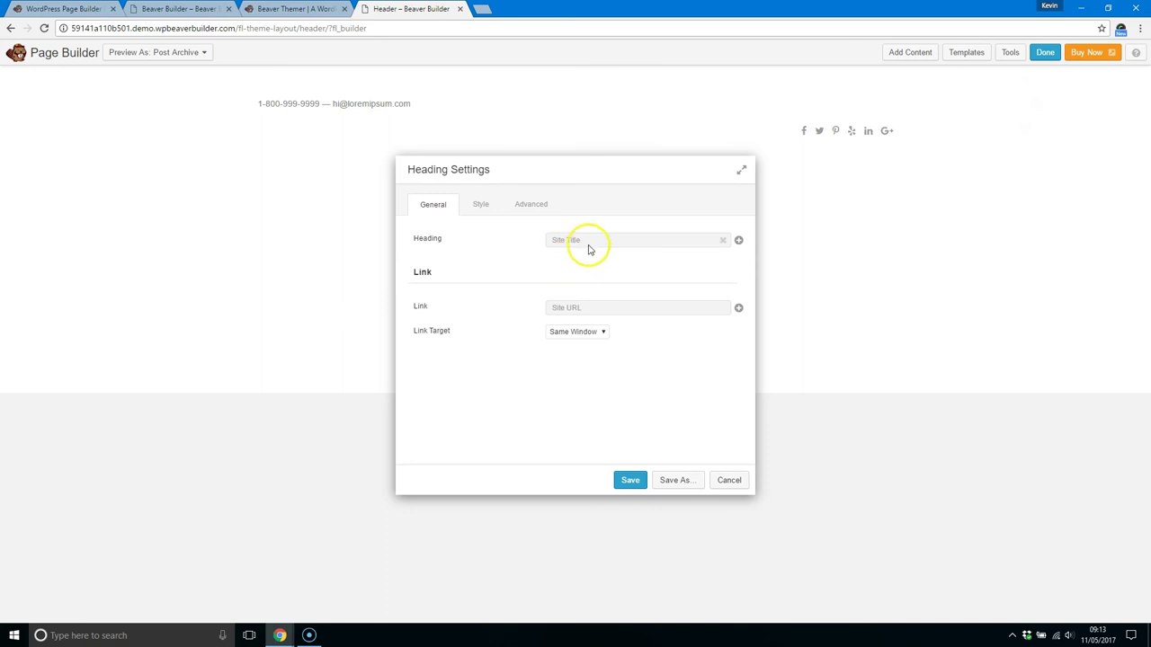
{"action": "left_click", "coordinate": [739, 241]}
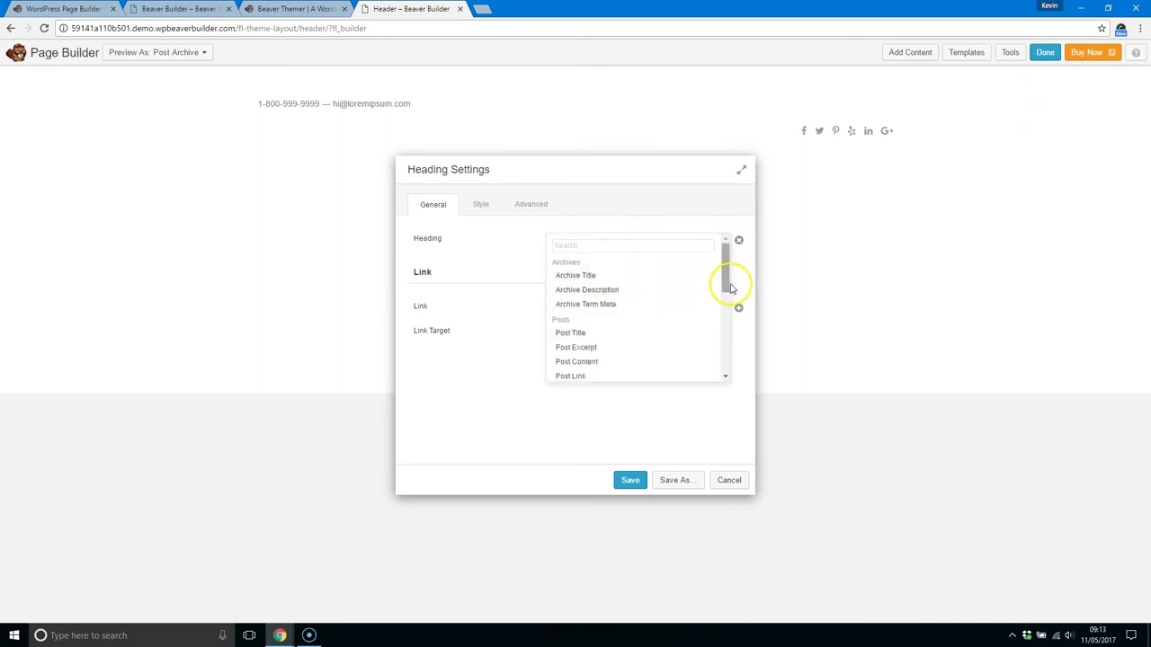
{"action": "left_click_drag", "start_coordinate": [726, 282], "coordinate": [727, 308]}
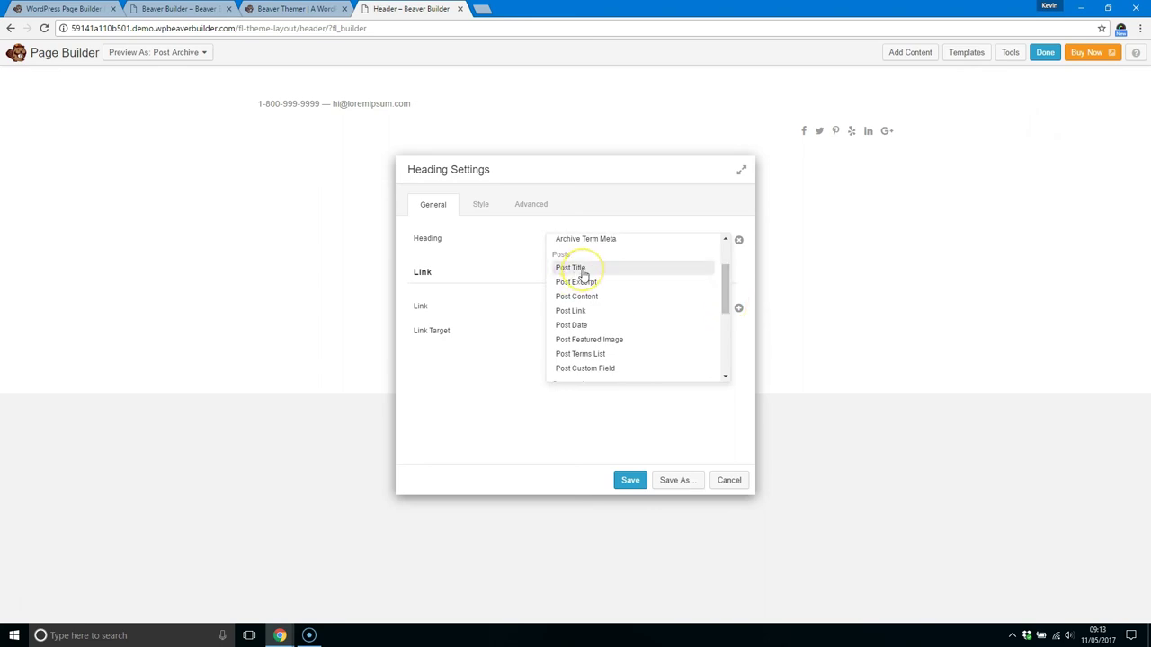
{"action": "scroll", "coordinate": [594, 335], "scroll_direction": "down", "scroll_amount": 3}
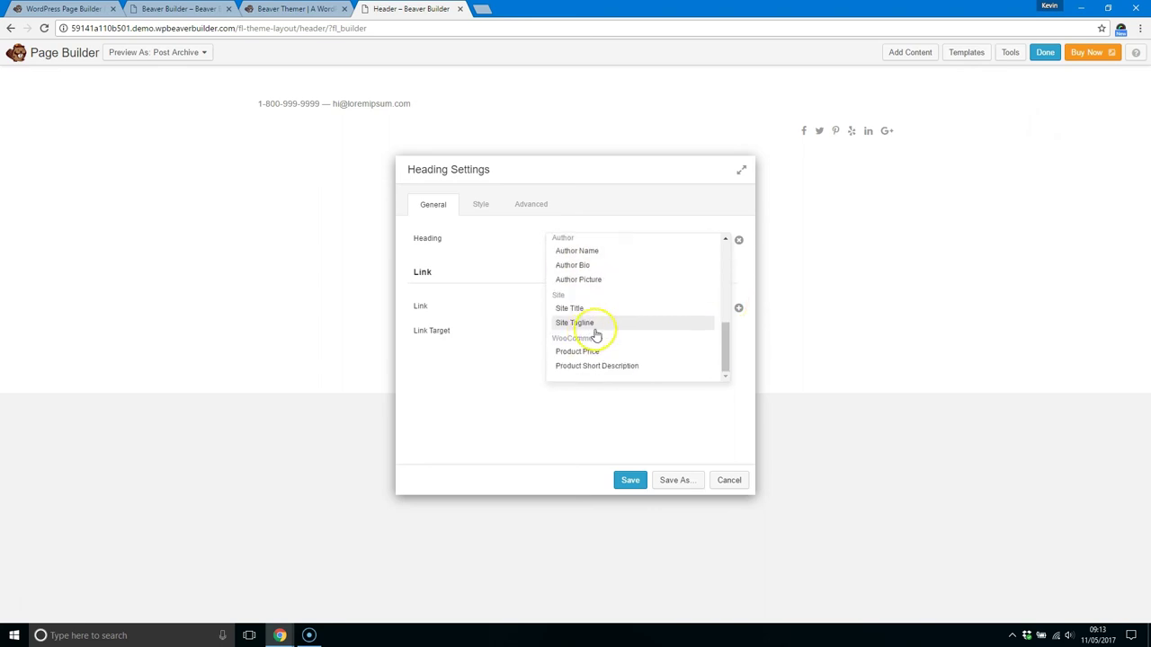
{"action": "scroll", "coordinate": [596, 335], "scroll_direction": "up", "scroll_amount": 5}
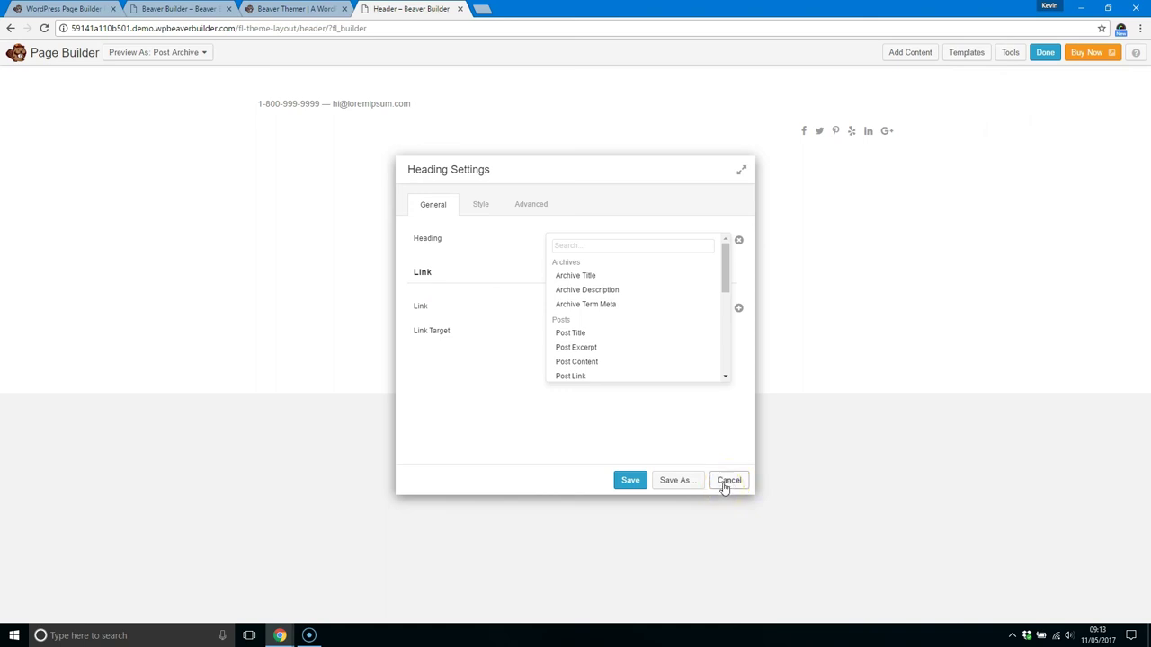
{"action": "left_click", "coordinate": [728, 482]}
Step: Return to the Beaver Themer product page and review the kinds of field connections it describes
{"action": "left_click", "coordinate": [297, 9]}
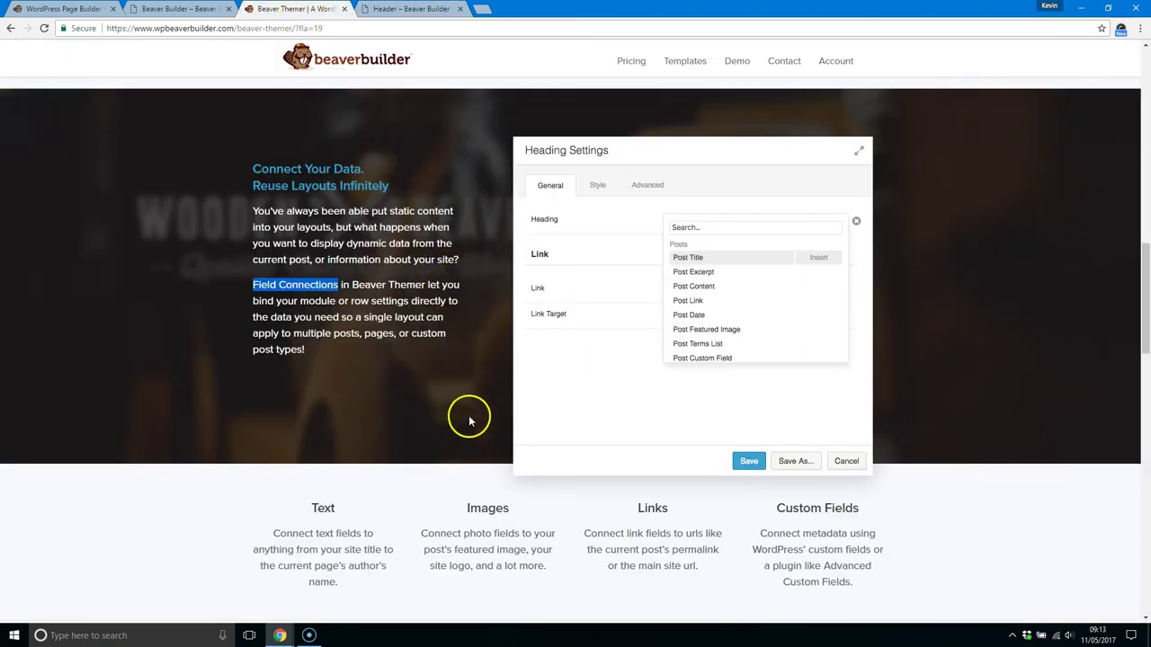
{"action": "scroll", "coordinate": [467, 417], "scroll_direction": "down", "scroll_amount": 3}
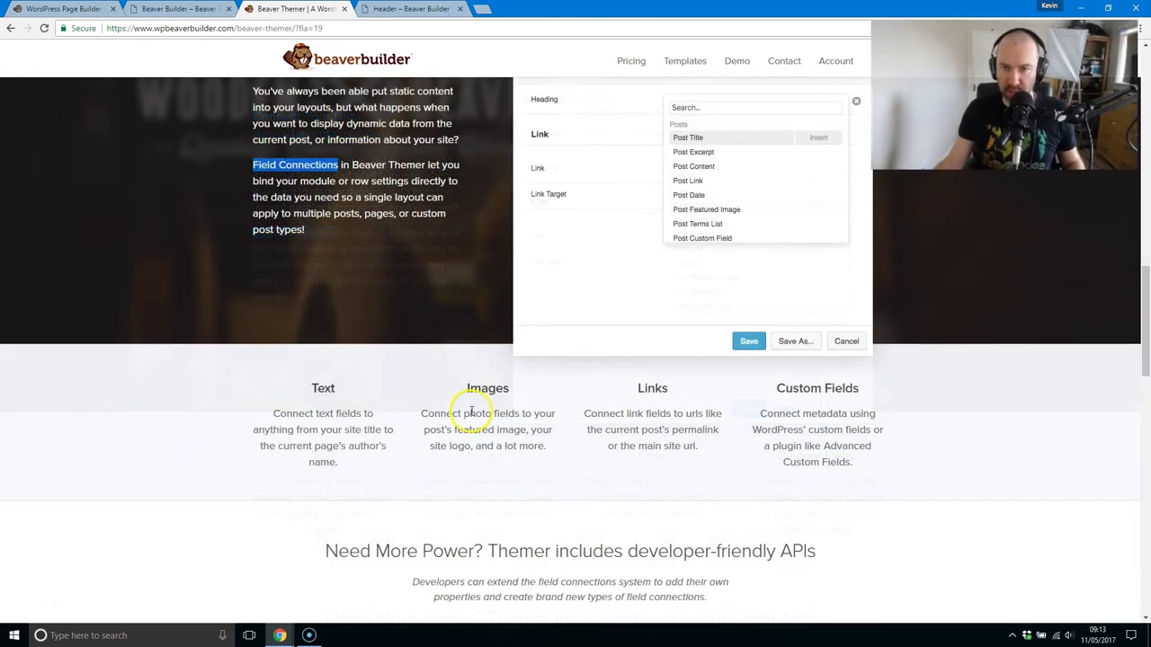
{"action": "scroll", "coordinate": [419, 270], "scroll_direction": "up", "scroll_amount": 2}
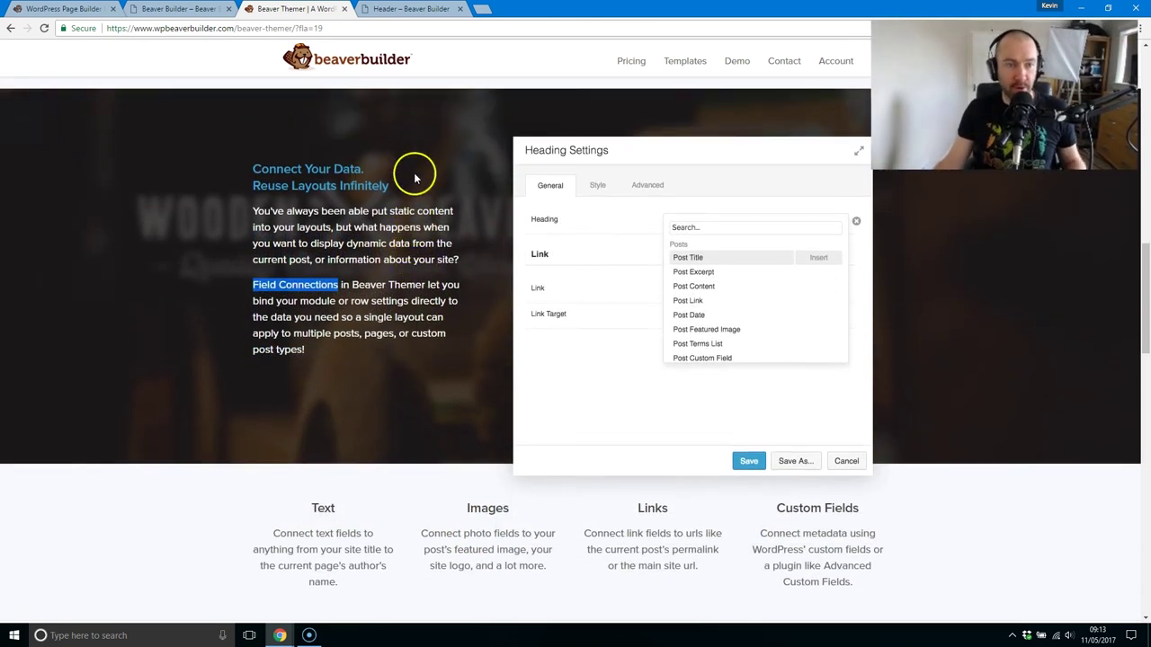
Step: Look over the Beaver Themer introductory pricing, frequently asked questions and the rest of the product page
{"action": "scroll", "coordinate": [409, 306], "scroll_direction": "down", "scroll_amount": 7}
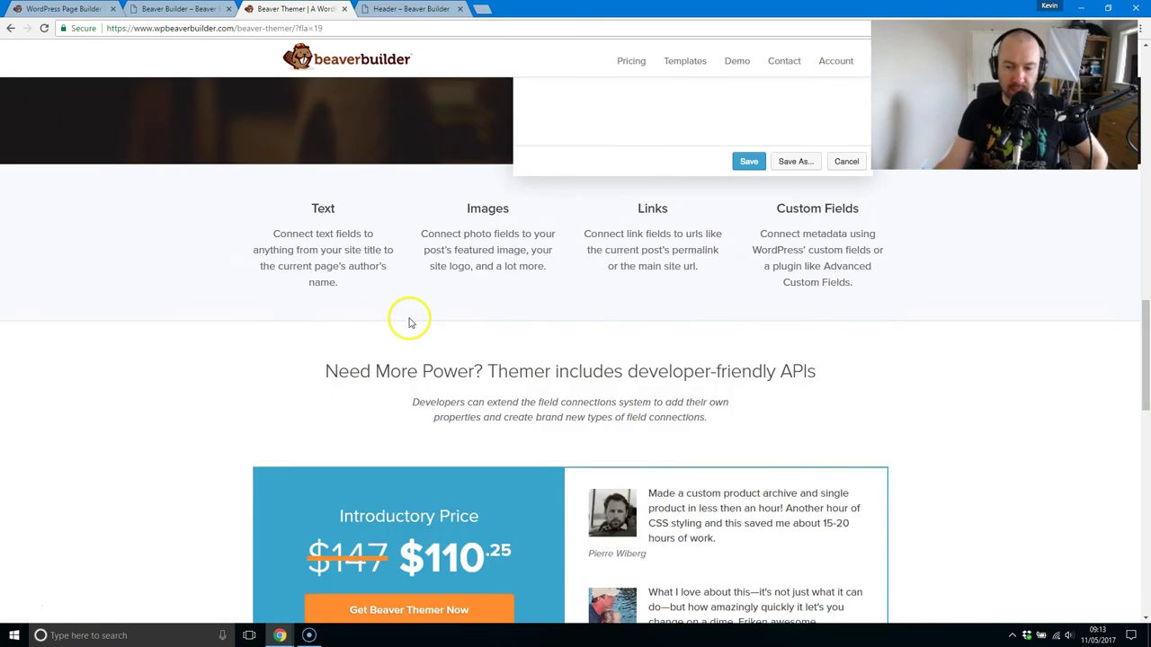
{"action": "scroll", "coordinate": [409, 324], "scroll_direction": "down", "scroll_amount": 3}
{"action": "scroll", "coordinate": [405, 328], "scroll_direction": "up", "scroll_amount": 5}
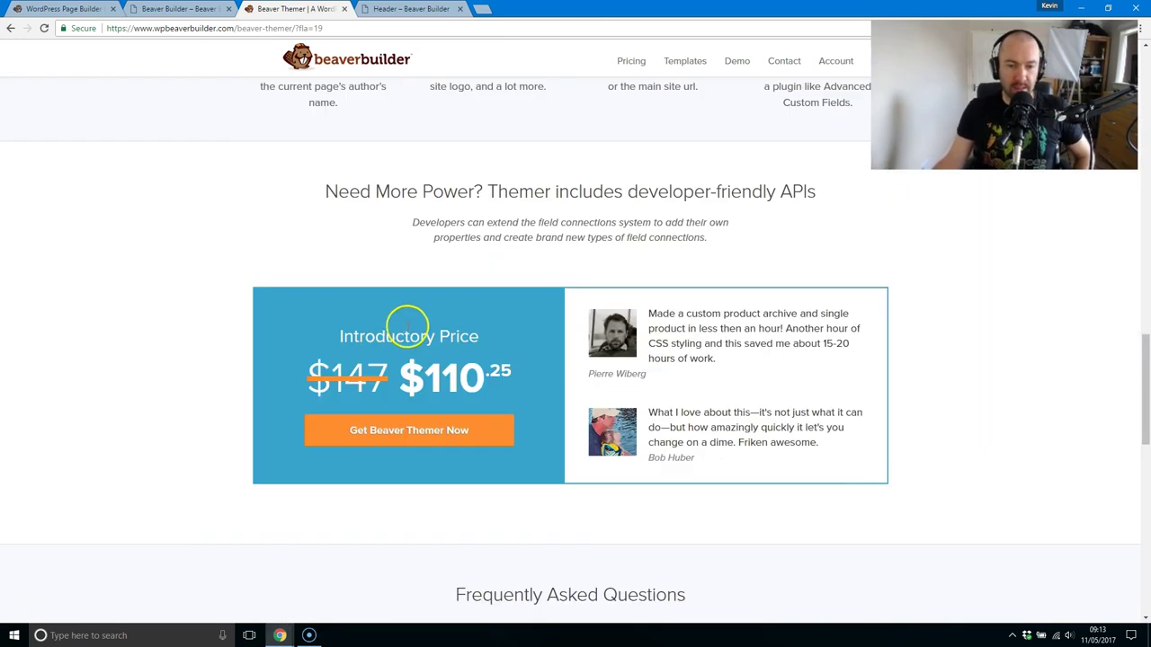
{"action": "scroll", "coordinate": [404, 336], "scroll_direction": "down", "scroll_amount": 3}
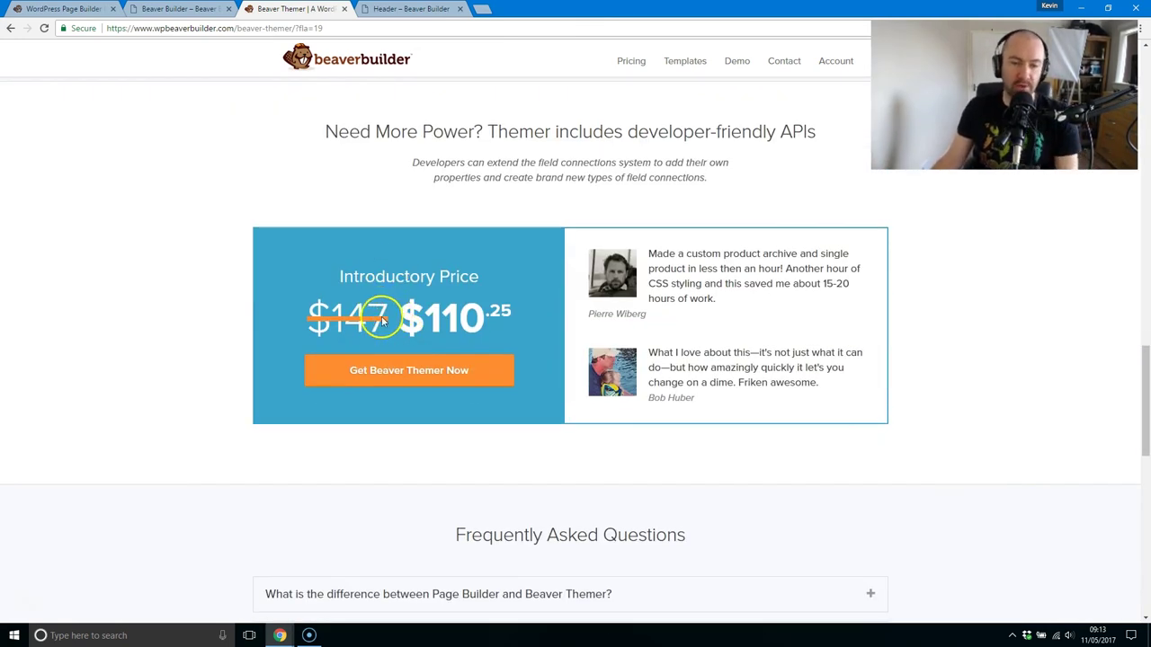
{"action": "left_click_drag", "start_coordinate": [308, 316], "coordinate": [378, 326]}
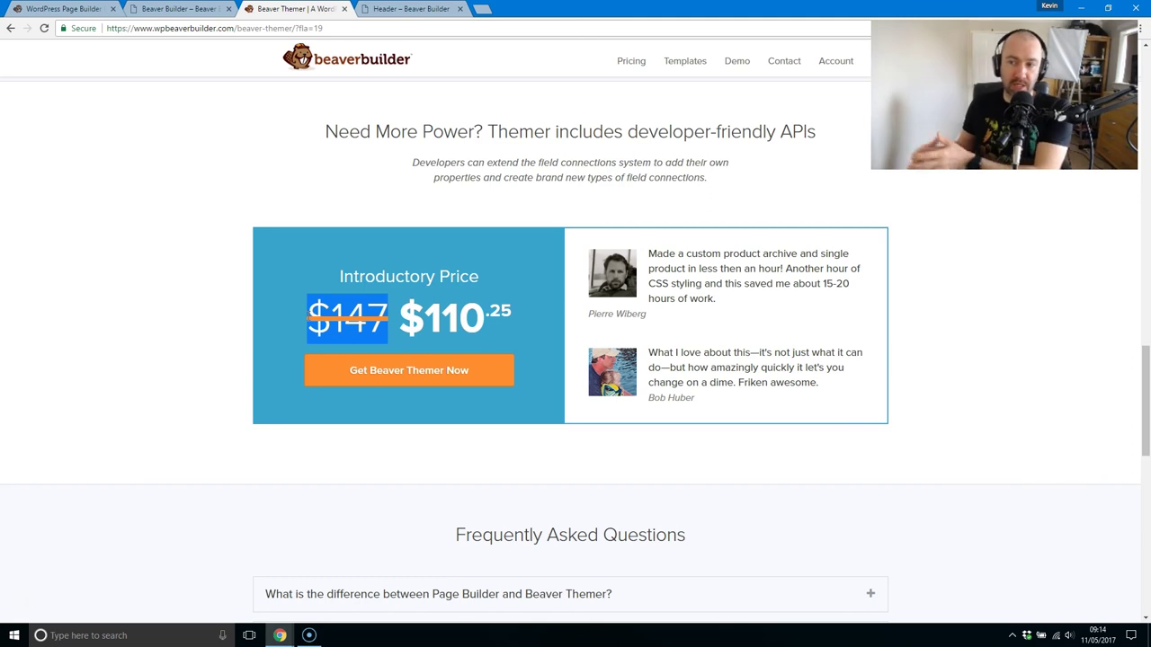
{"action": "scroll", "coordinate": [470, 365], "scroll_direction": "down", "scroll_amount": 9}
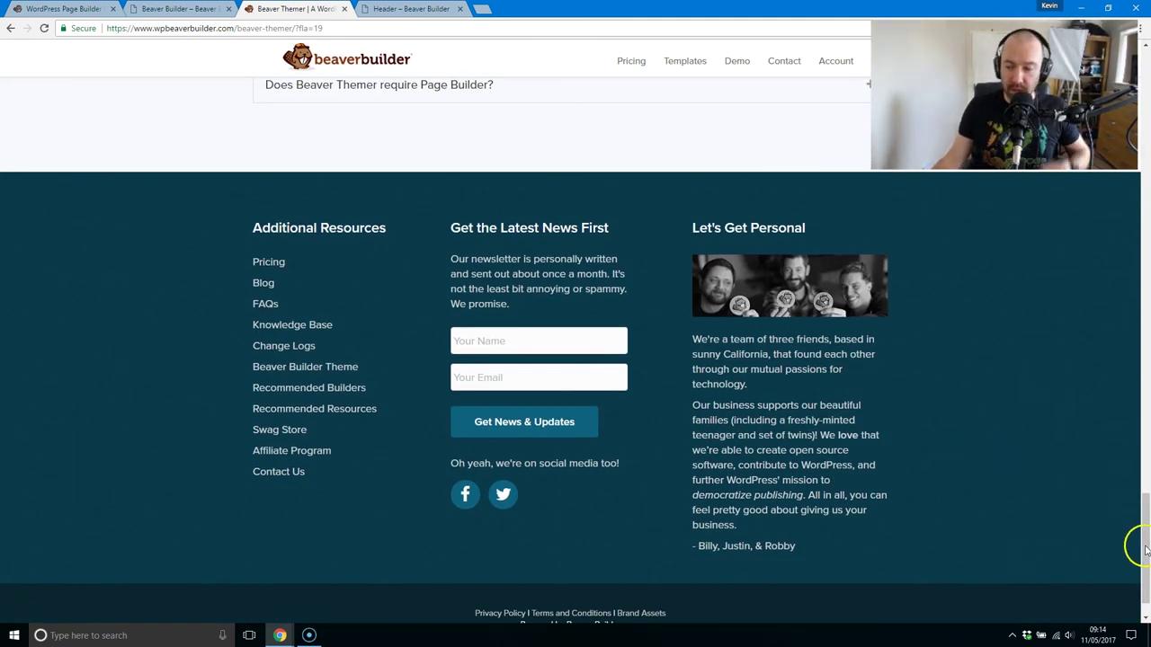
{"action": "left_click_drag", "start_coordinate": [1145, 540], "coordinate": [1141, 398]}
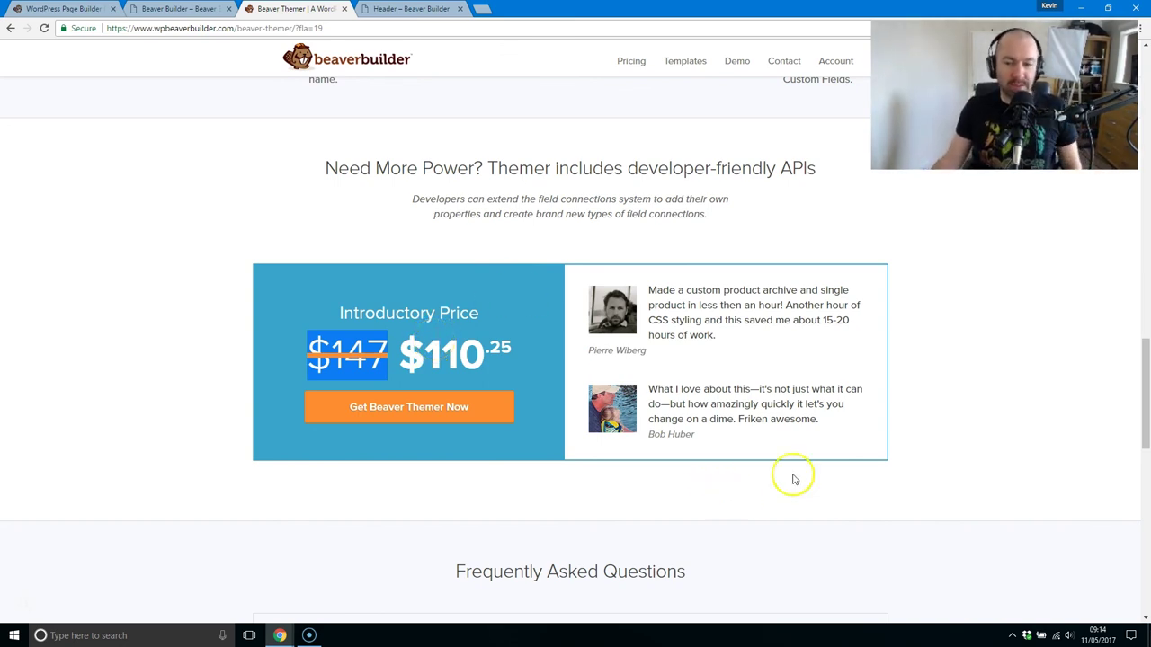
{"action": "key", "text": "ctrl+Tab"}
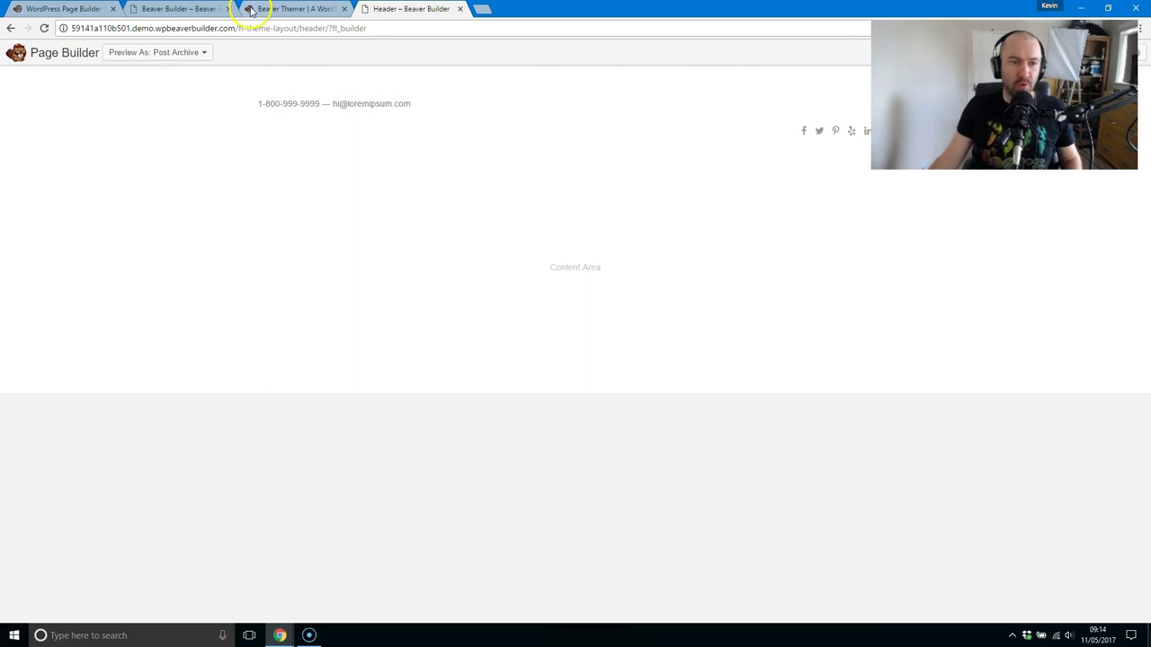
{"action": "left_click", "coordinate": [185, 51]}
{"action": "key", "text": "ctrl+shift+Tab"}
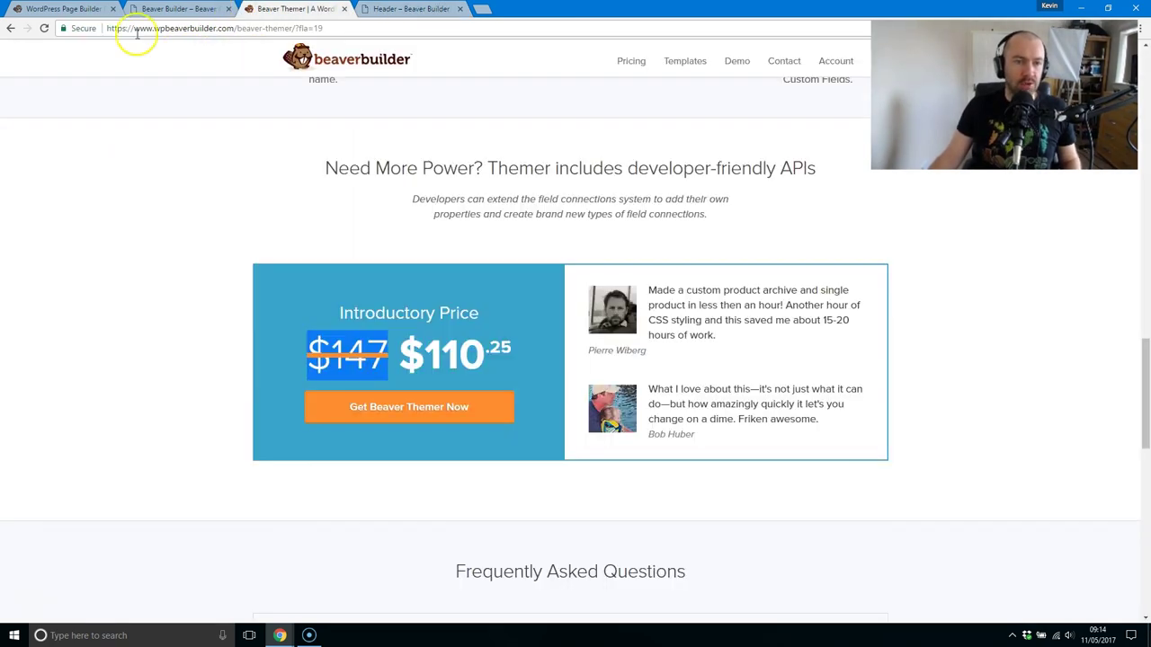
{"action": "left_click", "coordinate": [50, 11]}
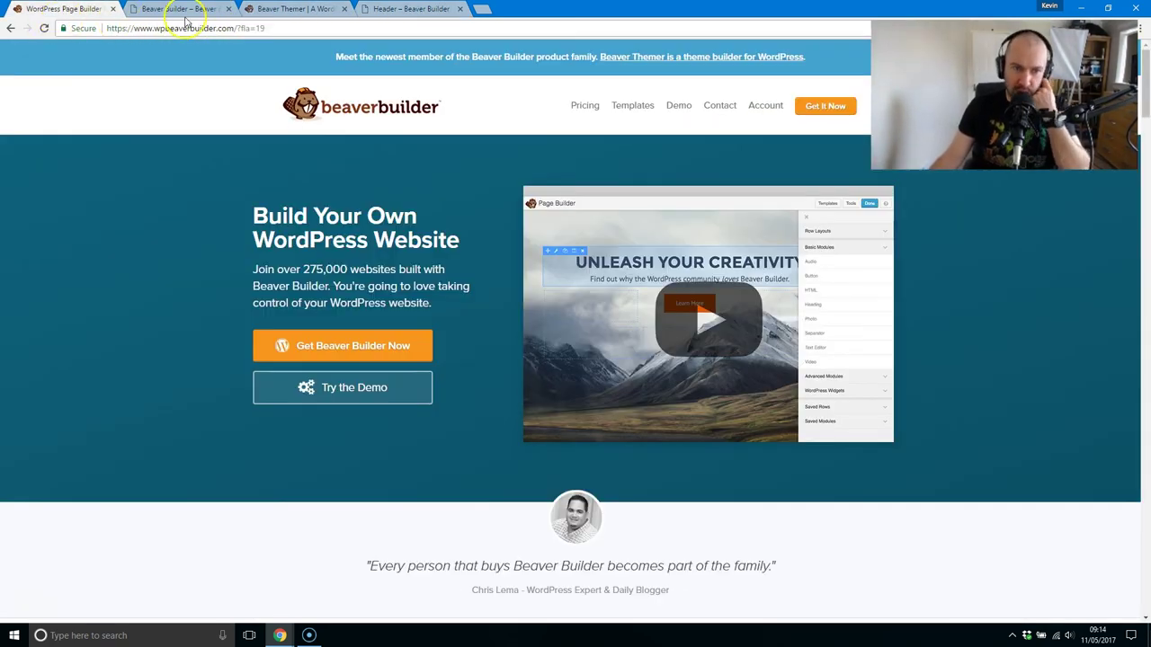
{"action": "left_click", "coordinate": [301, 9]}
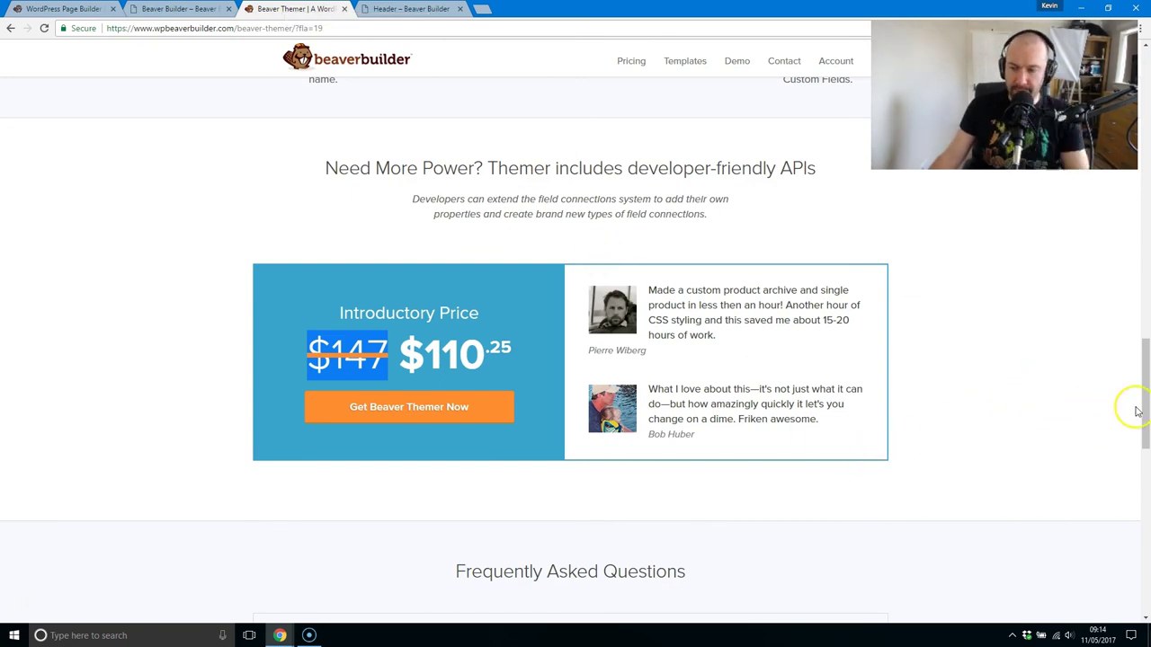
{"action": "left_click_drag", "start_coordinate": [1143, 423], "coordinate": [1030, 596]}
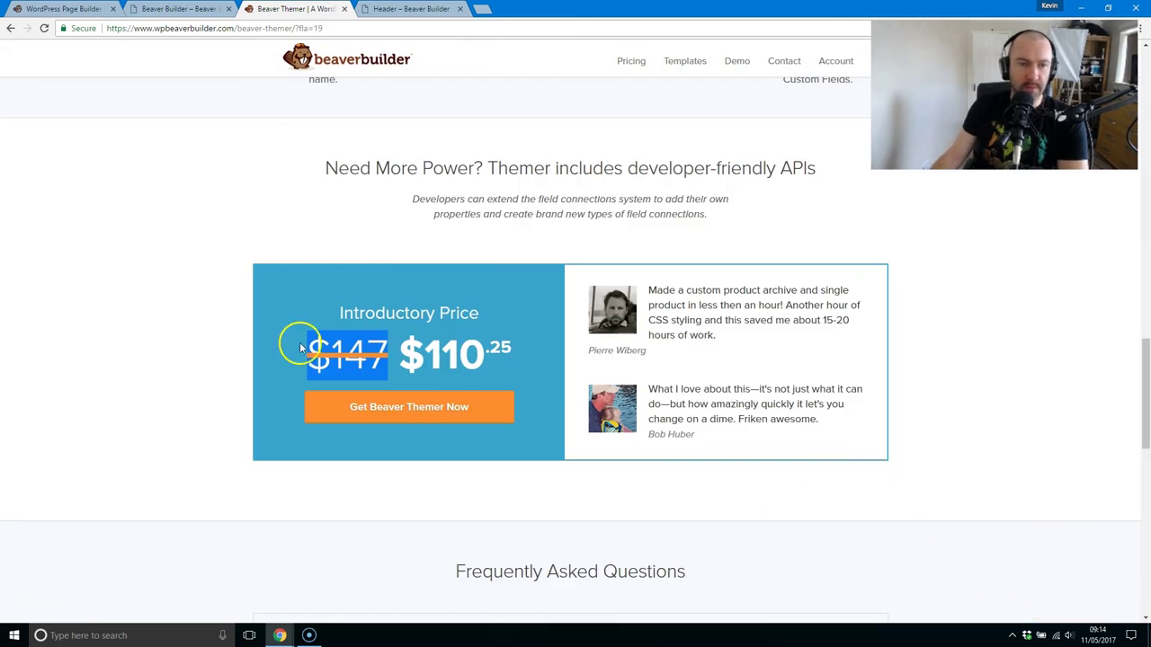
Step: Switch to the Beaver Builder home page and look over its introduction and feature overview
{"action": "left_click", "coordinate": [66, 10]}
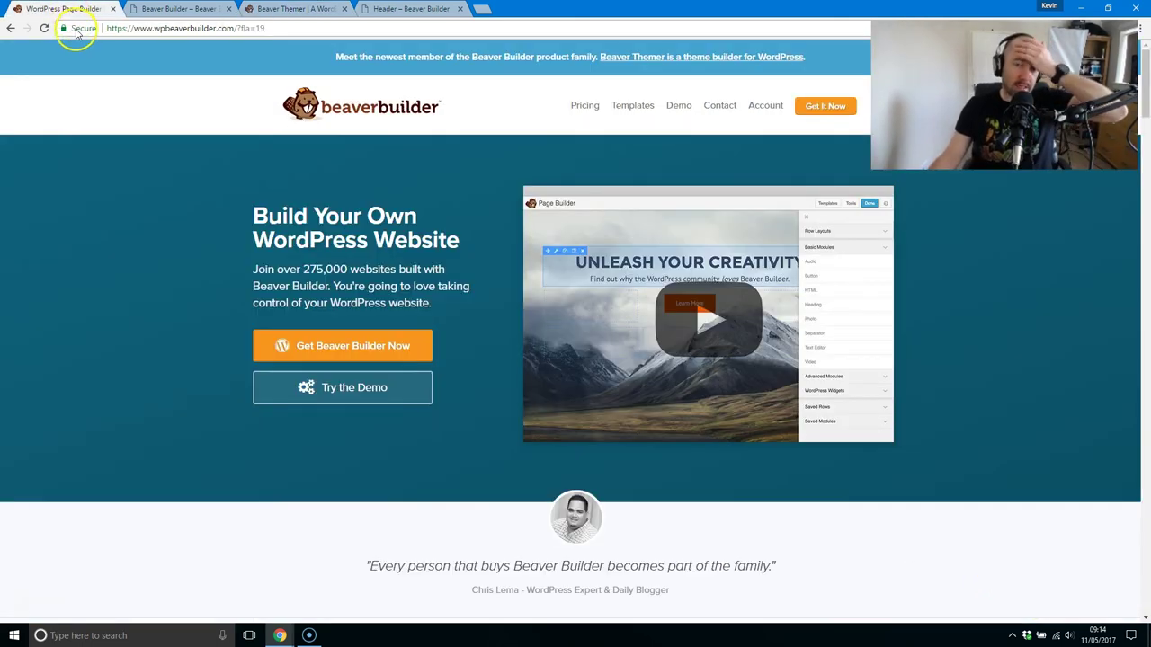
{"action": "scroll", "coordinate": [343, 282], "scroll_direction": "down", "scroll_amount": 1}
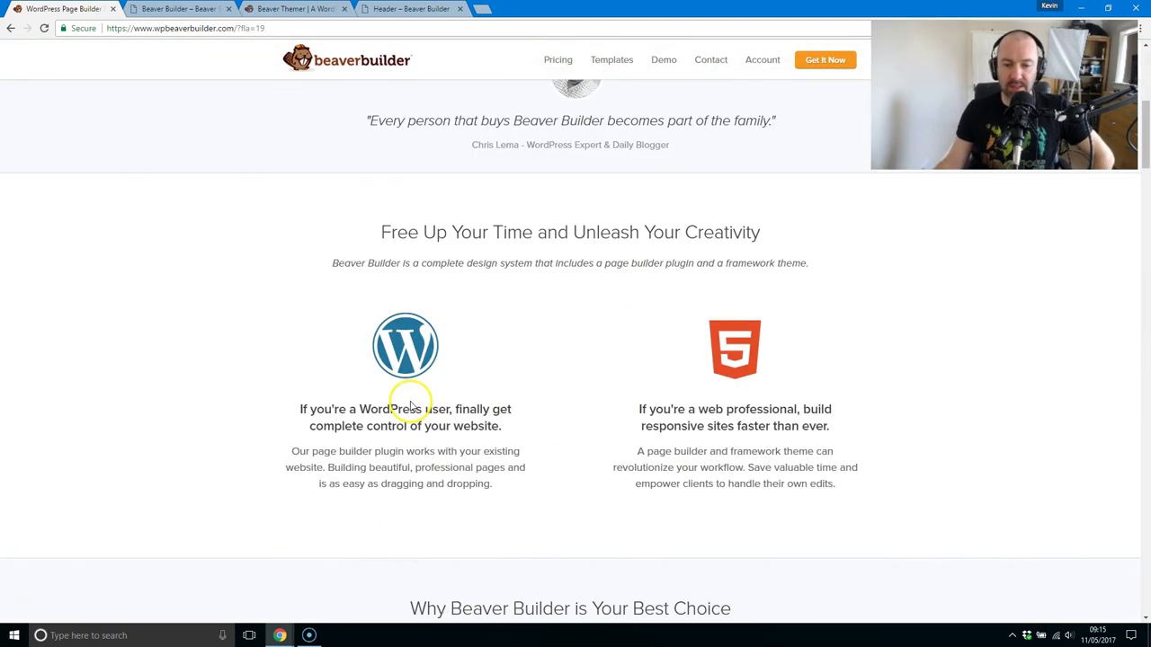
{"action": "scroll", "coordinate": [997, 318], "scroll_direction": "down", "scroll_amount": 3}
{"action": "left_click_drag", "start_coordinate": [1140, 180], "coordinate": [1144, 88]}
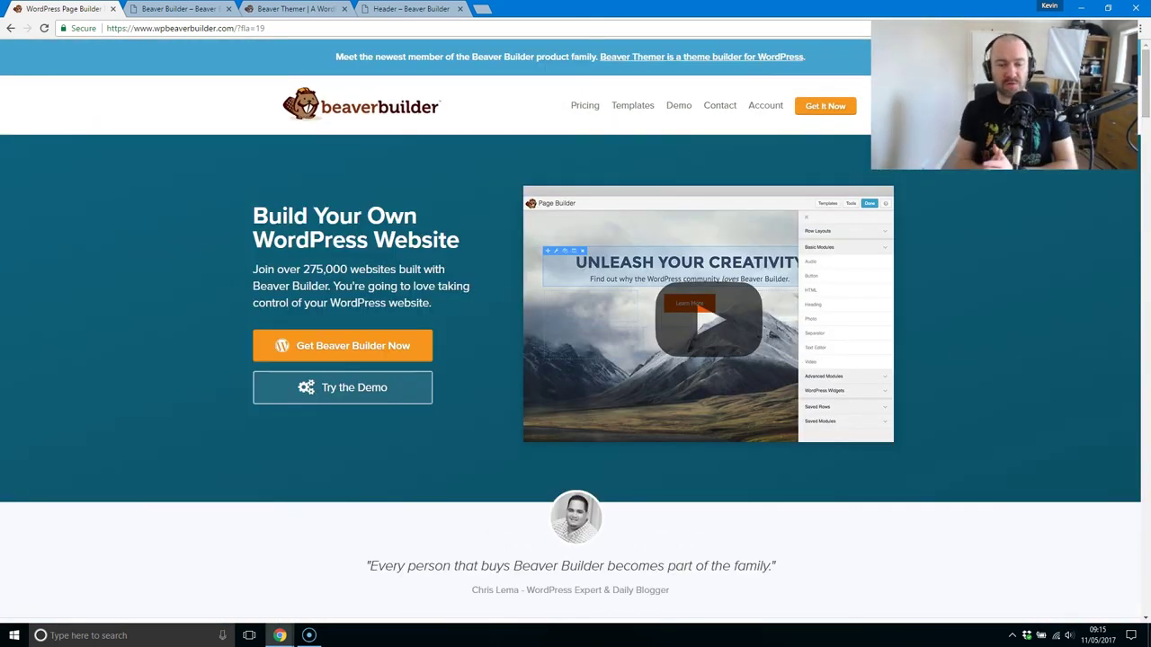